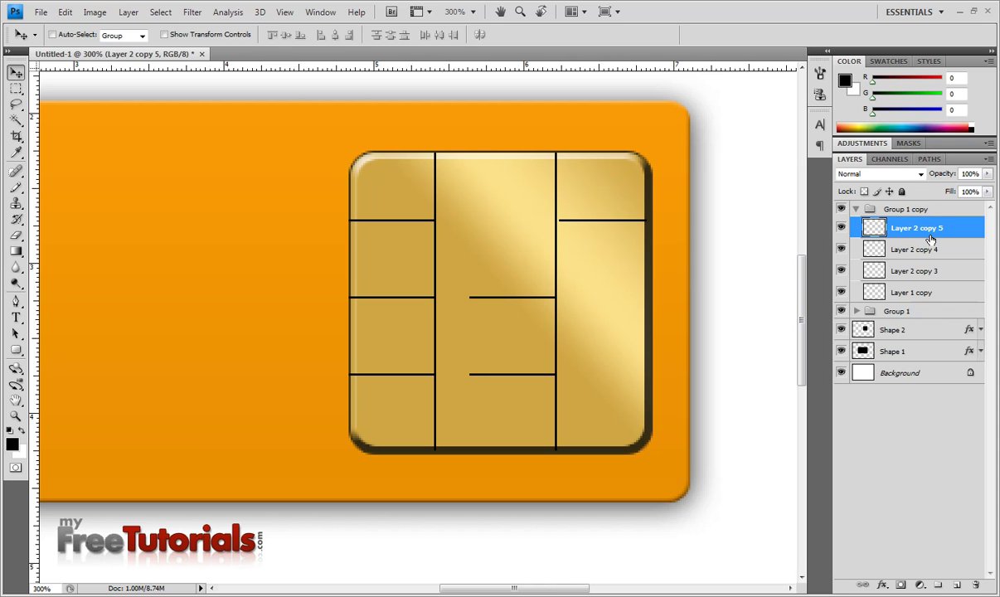
# - Nudge the Layer 2 copy 4, Layer 2 copy 3 and Layer 1 copy chip lines right into the right column
pyautogui.click(922, 249)
pyautogui.press('Right')
pyautogui.press('Right')
pyautogui.press('Right')
pyautogui.press('Right')
pyautogui.press('Right')
pyautogui.press('Right')
pyautogui.press('Left')
pyautogui.press('Left')
pyautogui.press('Left')
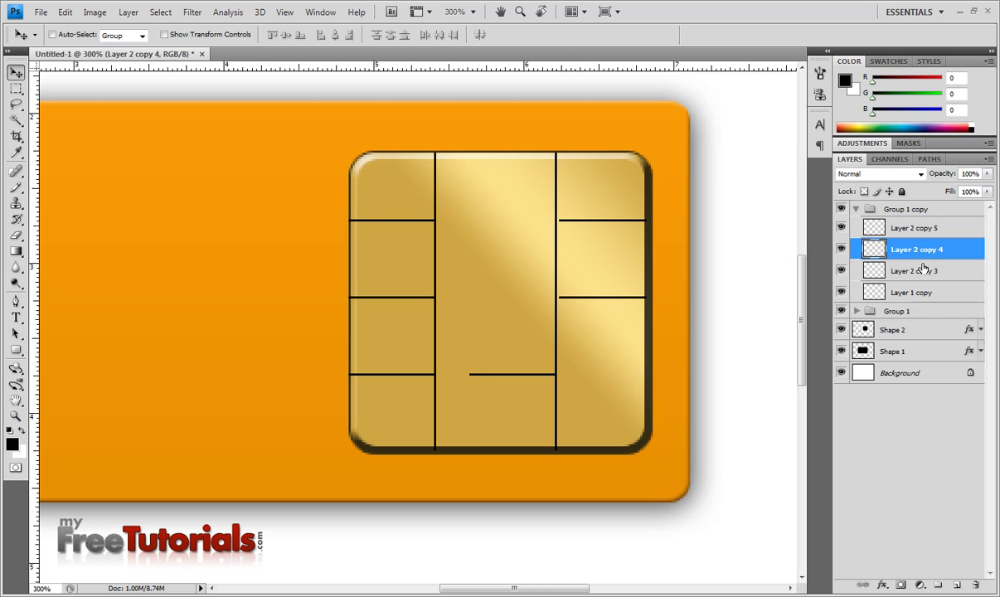
pyautogui.click(919, 276)
pyautogui.press('Right')
pyautogui.press('Right')
pyautogui.press('Right')
pyautogui.press('Right')
pyautogui.press('Right')
pyautogui.press('Right')
pyautogui.press('Right')
pyautogui.press('Right')
pyautogui.press('Right')
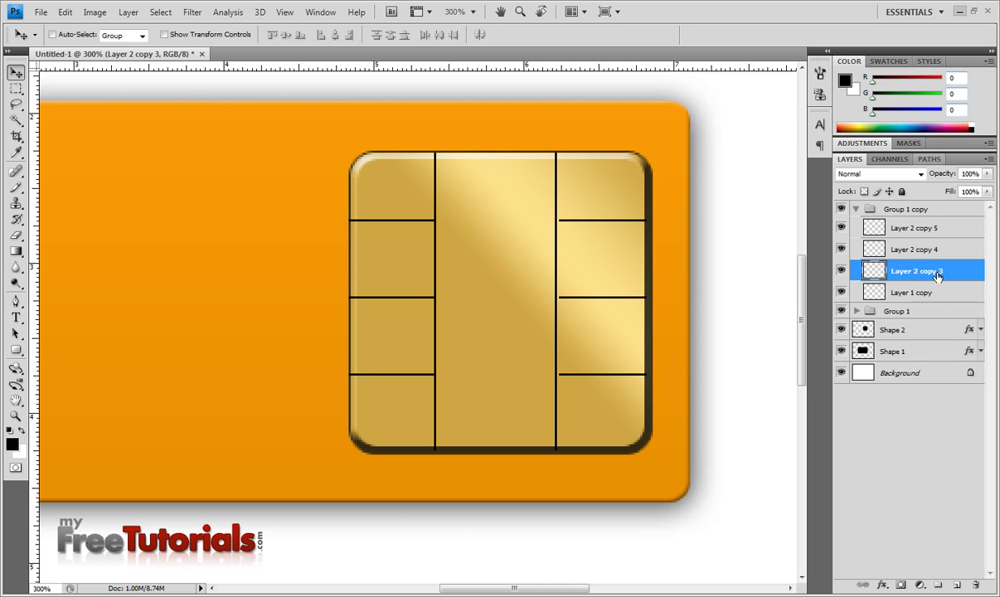
pyautogui.click(929, 292)
pyautogui.press('Right')
pyautogui.press('Right')
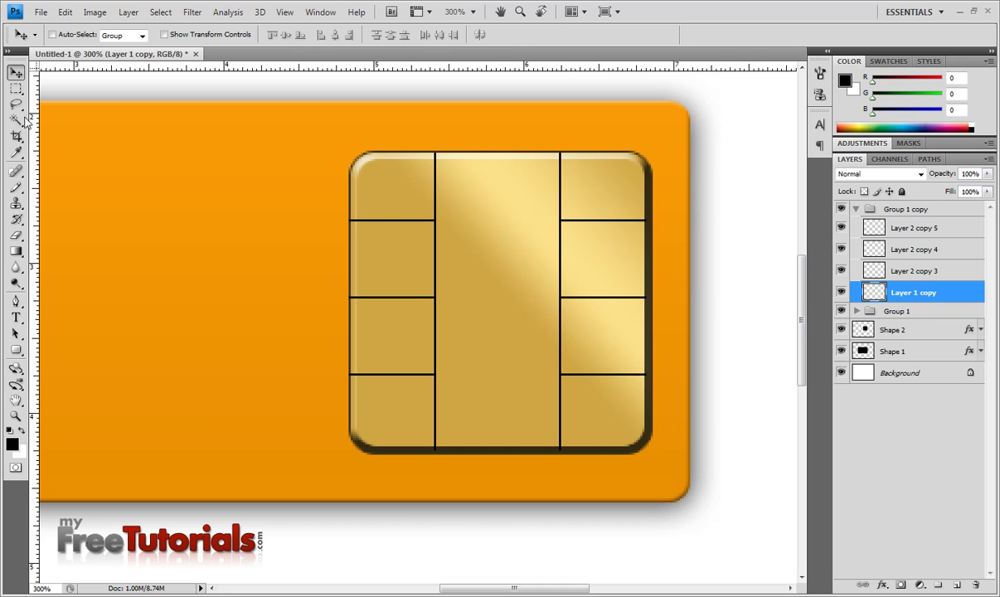
pyautogui.click(16, 87)
# - Cut away the top end of the right divider line on the chip
pyautogui.moveTo(676, 205); pyautogui.dragTo(689, 219)
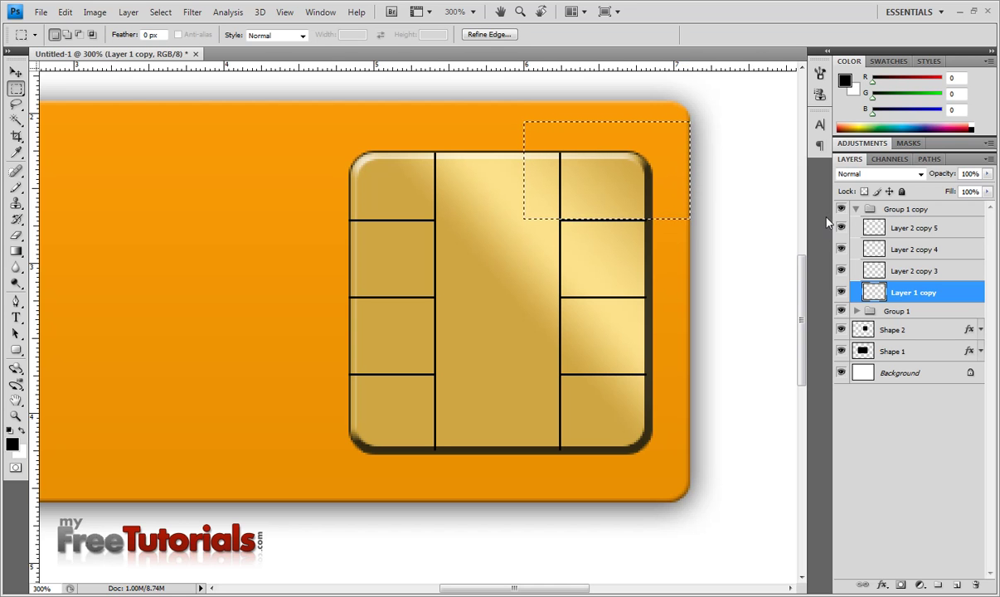
pyautogui.click(65, 12)
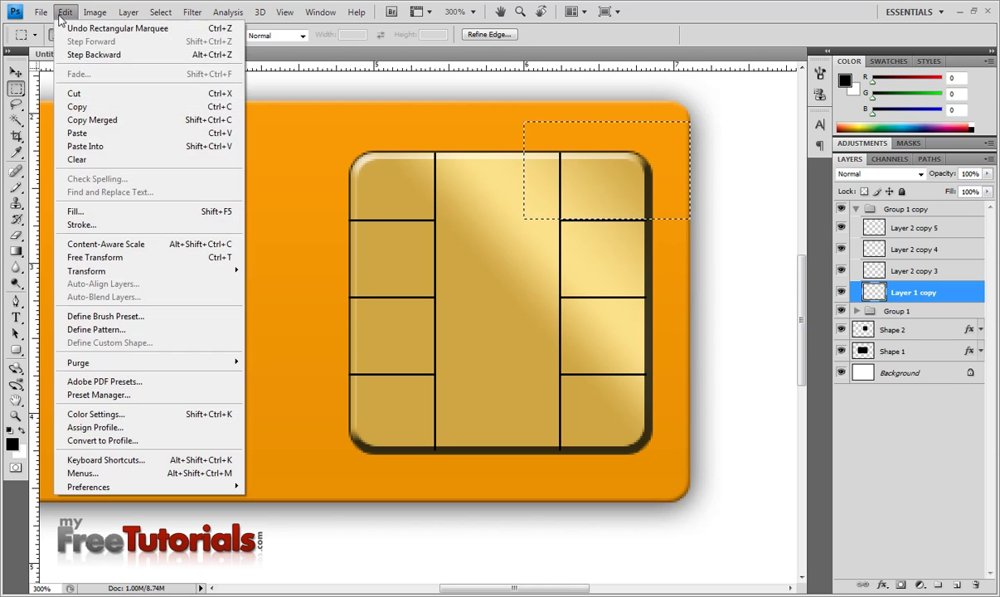
pyautogui.click(125, 92)
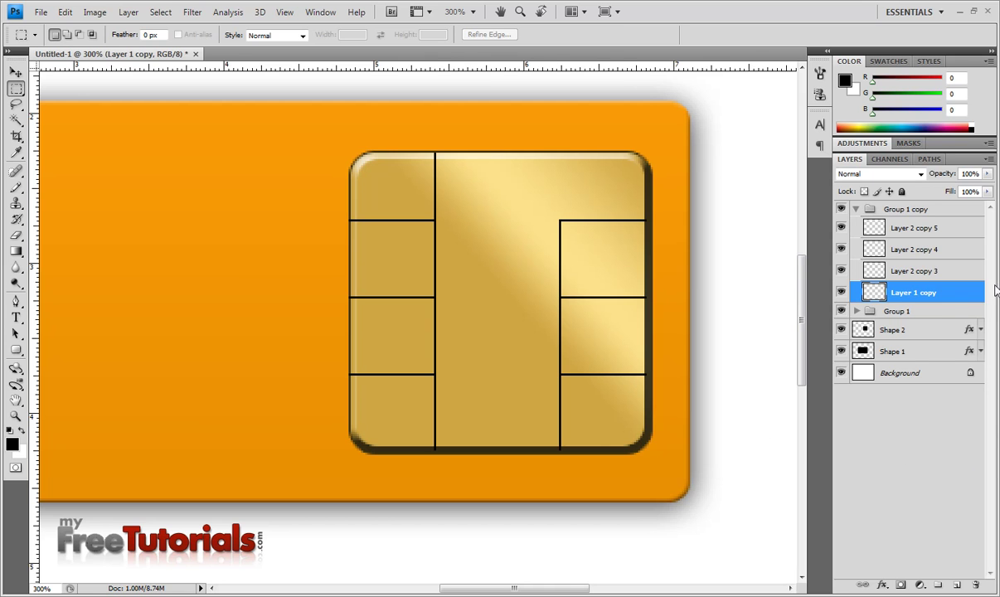
# - In Group 1, give Layer 1 a Bevel and Emboss set to Emboss, Smooth, depth 1
pyautogui.click(857, 210)
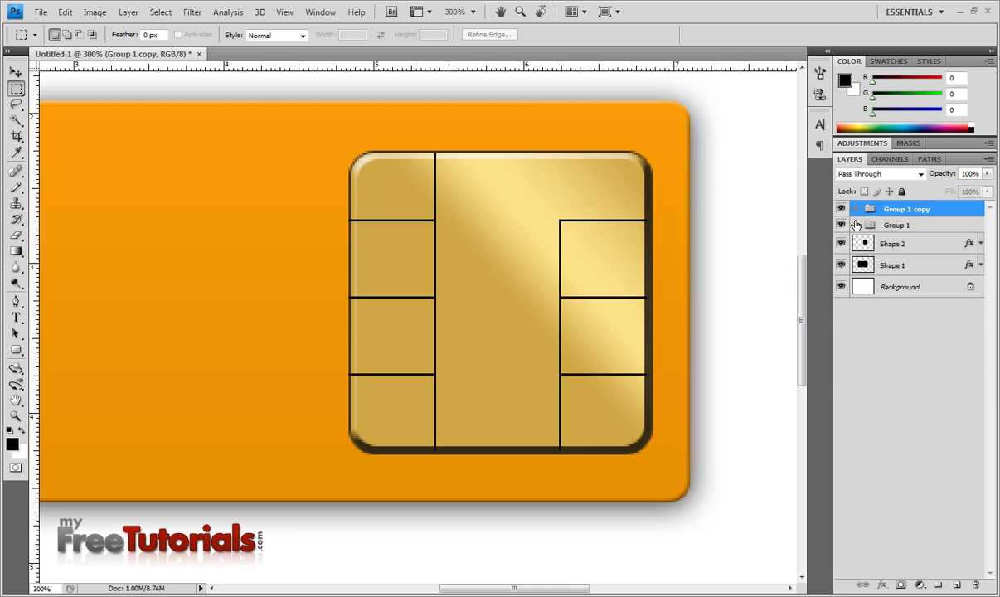
pyautogui.click(856, 225)
pyautogui.rightClick(924, 307)
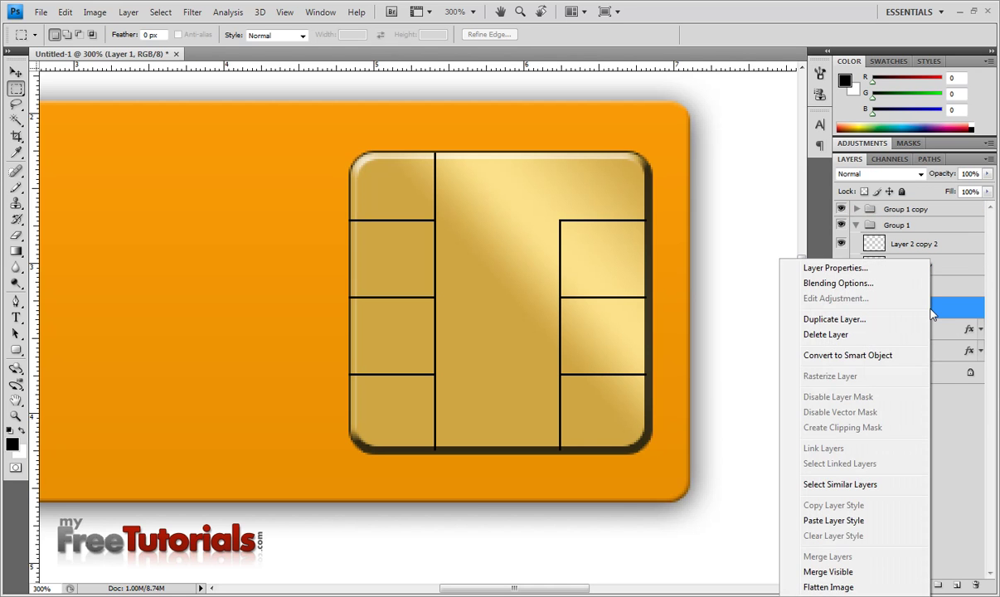
pyautogui.press('Escape')
pyautogui.press('h')
pyautogui.click(584, 252)
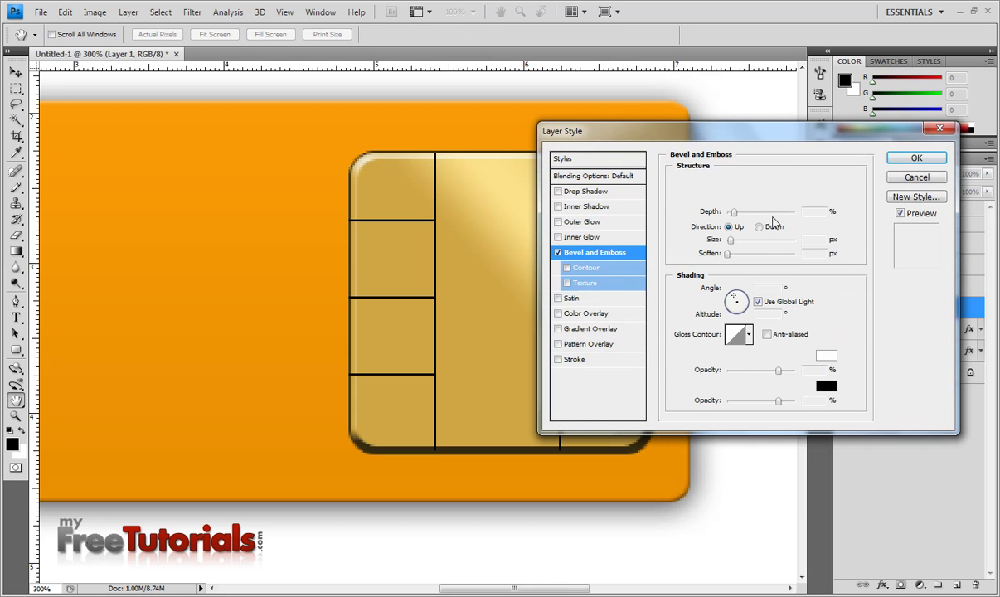
pyautogui.click(775, 181)
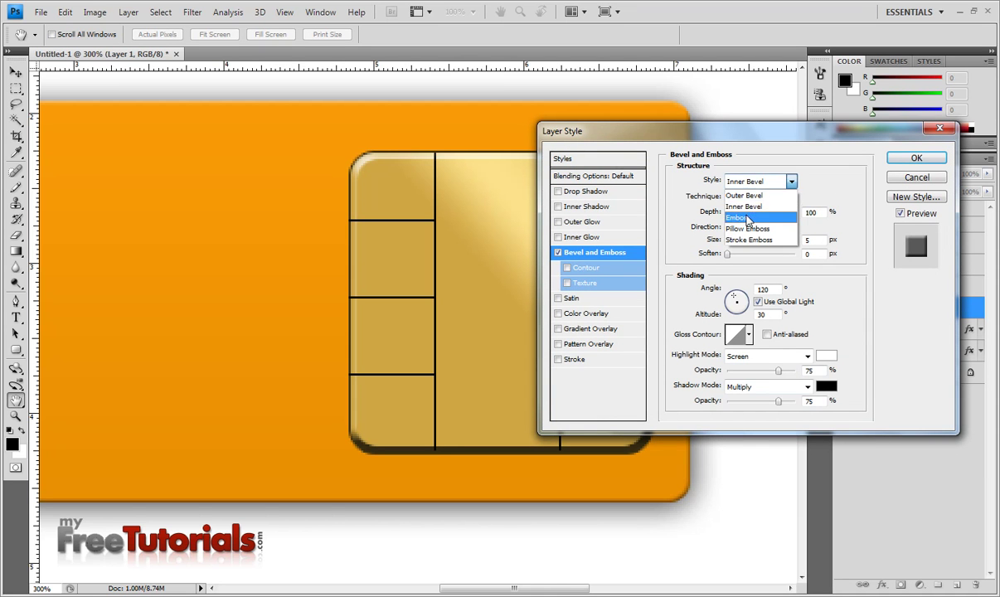
pyautogui.click(747, 212)
pyautogui.click(756, 198)
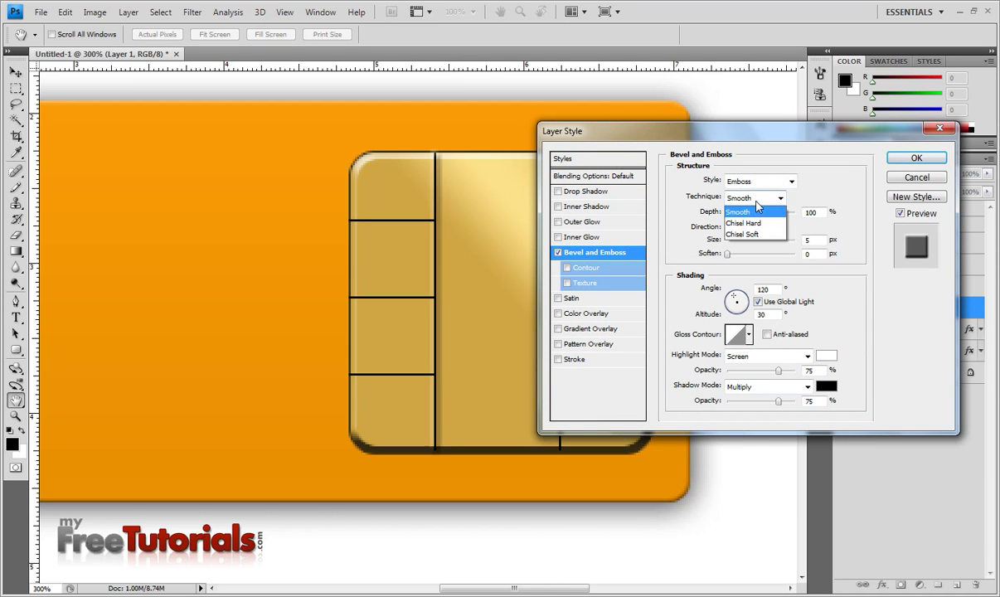
pyautogui.doubleClick(819, 212)
pyautogui.write('1')
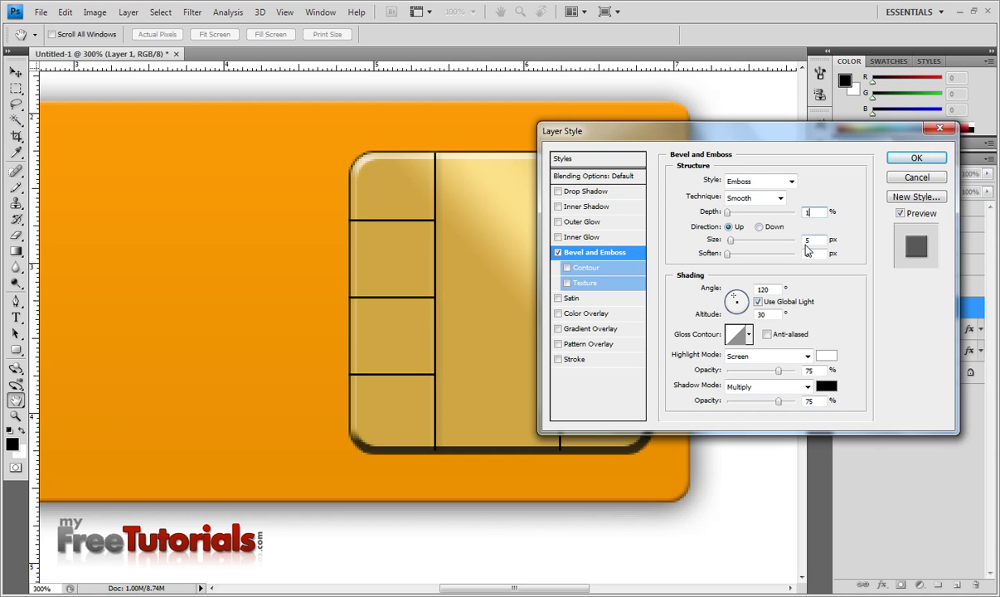
pyautogui.click(732, 240)
# - Finish Layer 1's emboss with size 1 px and copy its layer style
pyautogui.write('1')
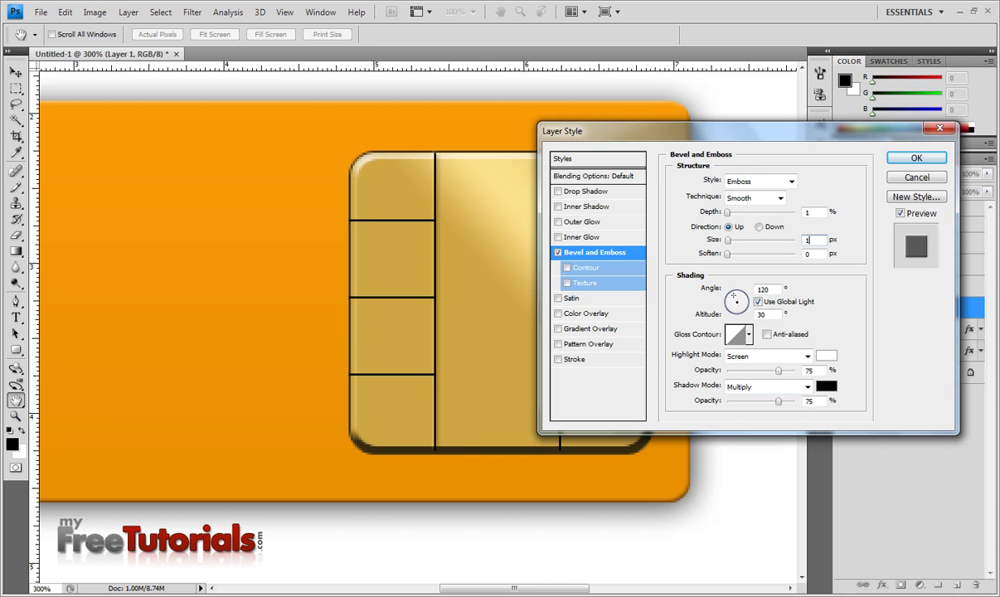
pyautogui.click(903, 159)
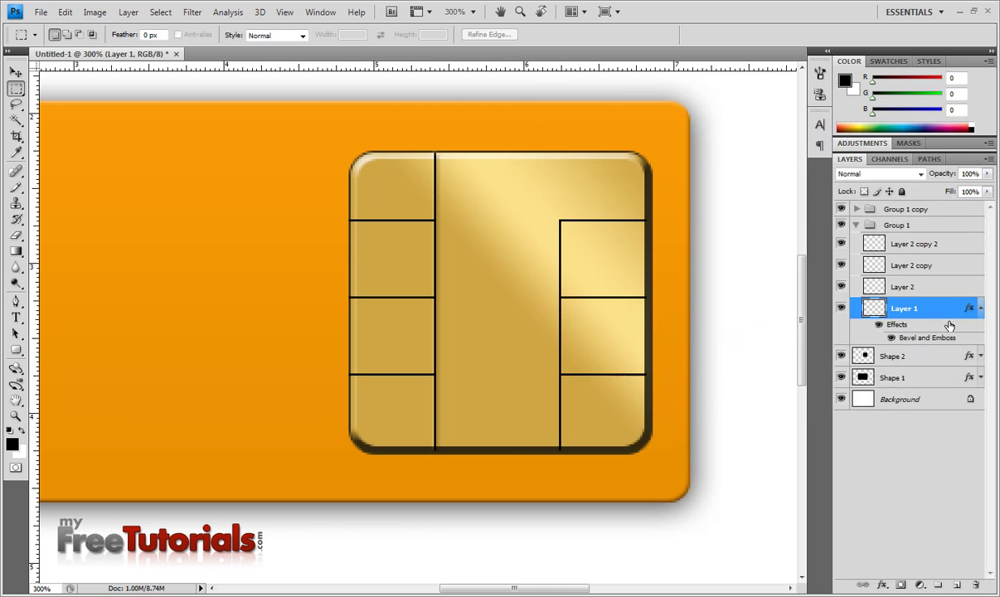
pyautogui.click(981, 309)
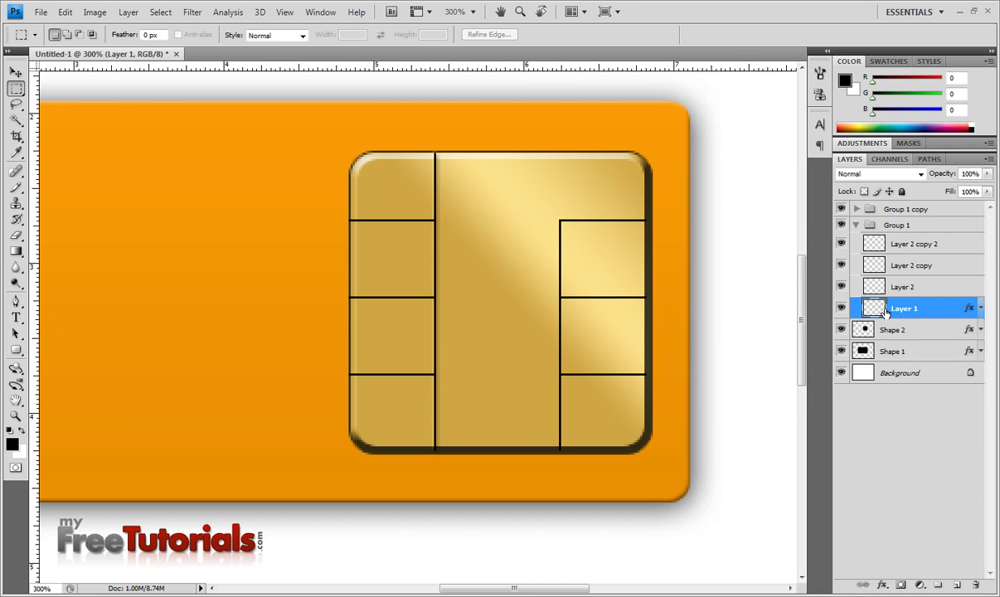
pyautogui.rightClick(914, 309)
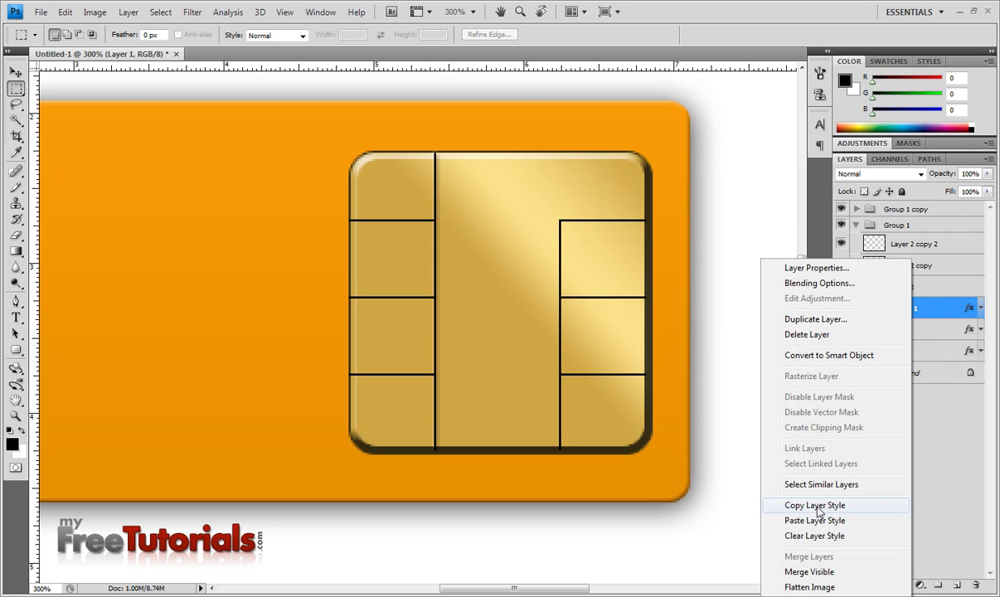
pyautogui.click(754, 507)
# - Paste the emboss style onto Layer 2, Layer 2 copy and Layer 2 copy 2, then collapse Group 1
pyautogui.rightClick(877, 289)
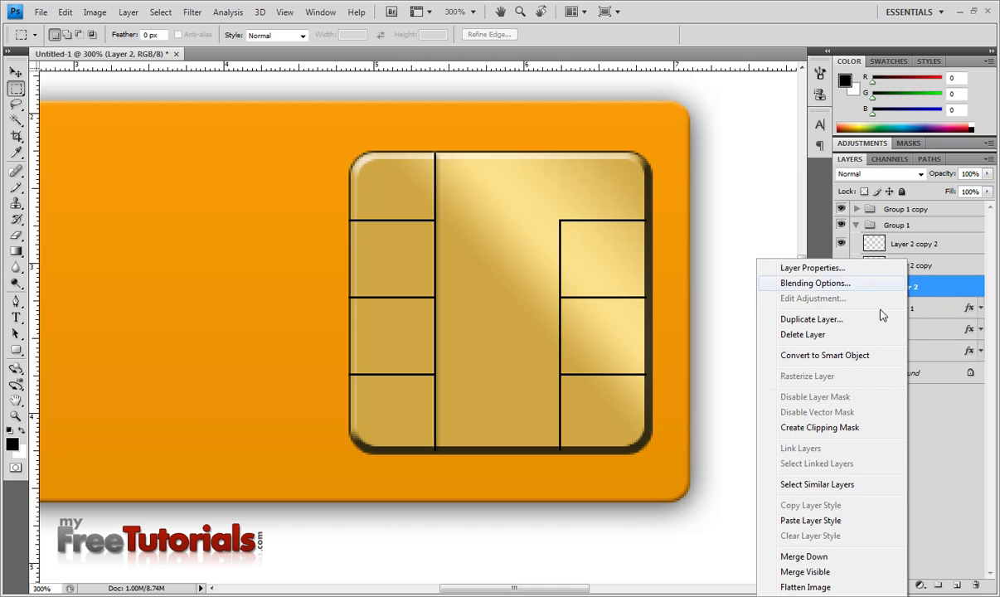
pyautogui.click(812, 521)
pyautogui.rightClick(870, 263)
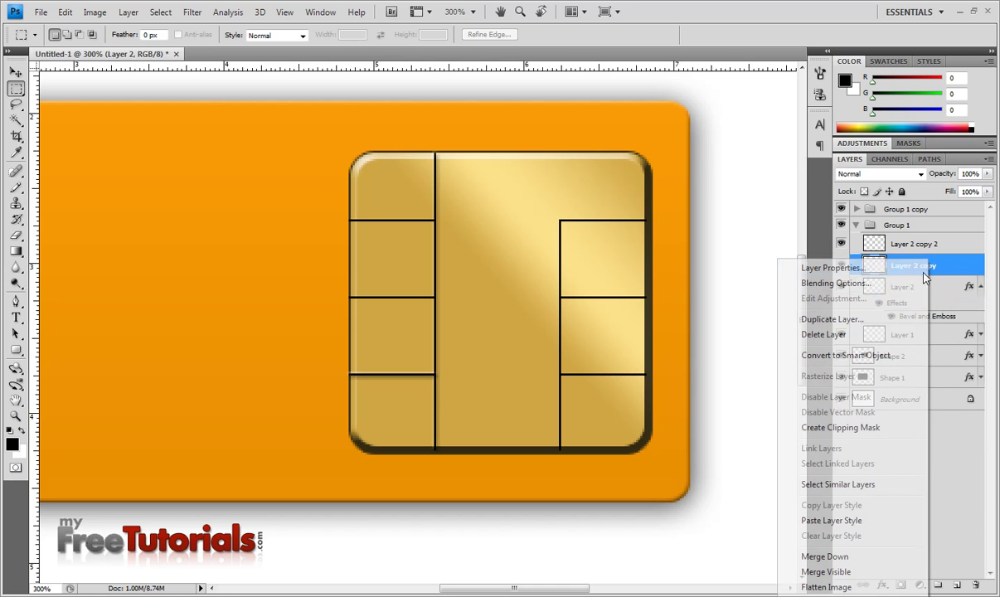
pyautogui.click(822, 520)
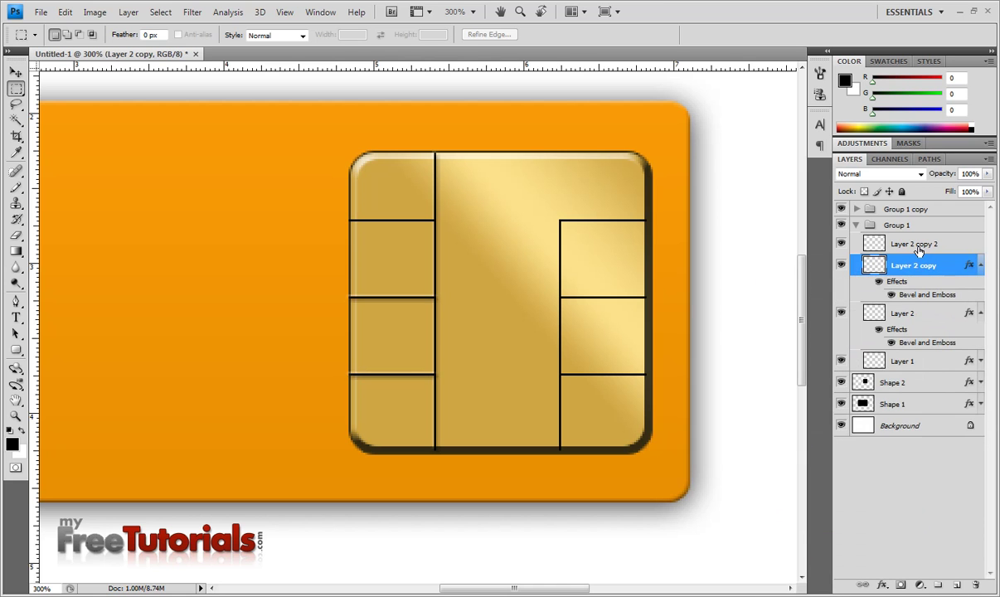
pyautogui.rightClick(851, 246)
pyautogui.click(858, 509)
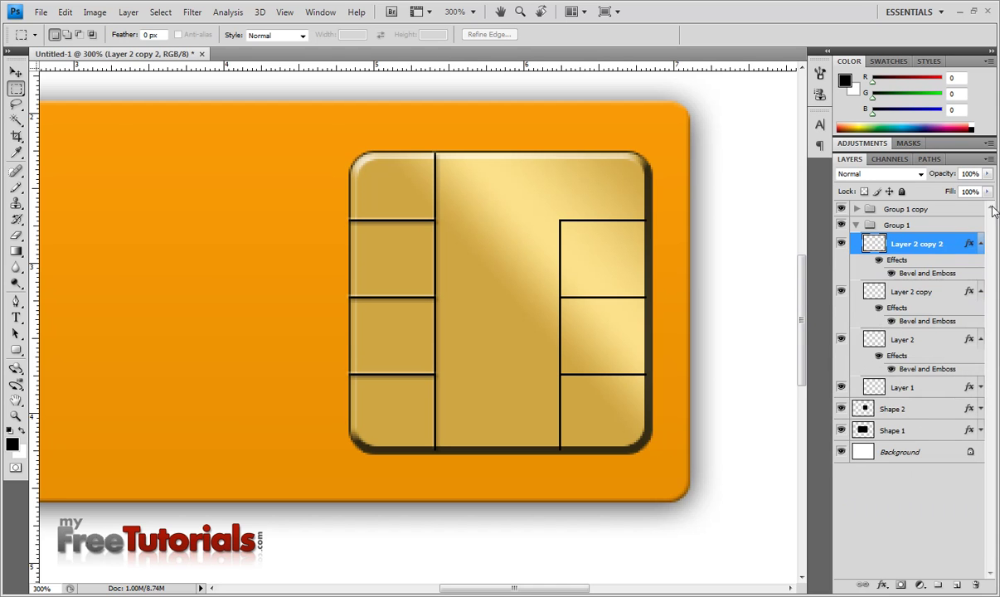
pyautogui.click(981, 243)
pyautogui.click(980, 264)
pyautogui.click(981, 286)
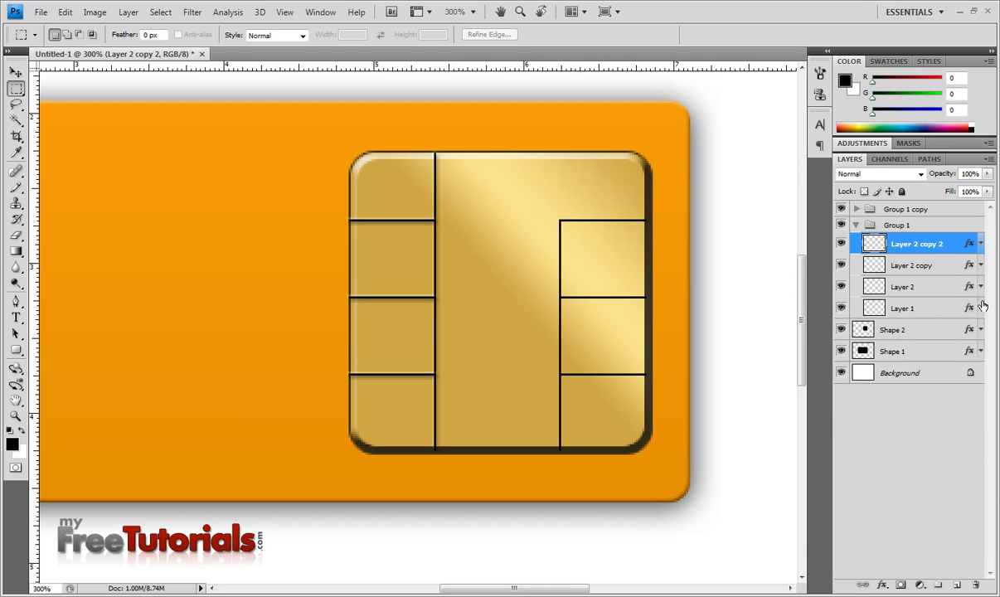
pyautogui.click(855, 225)
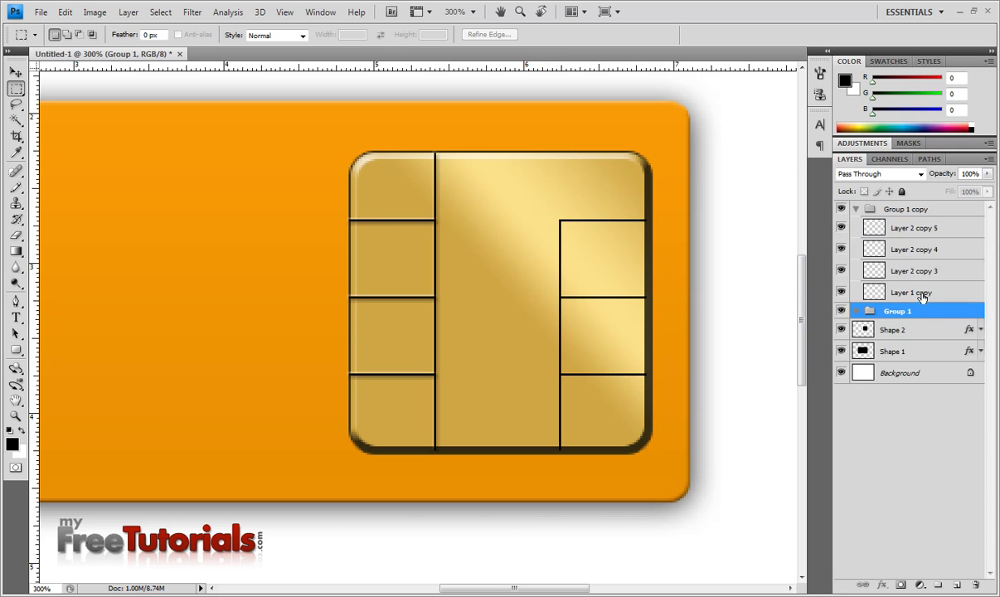
# - Paste the emboss style onto Layer 1 copy and Layer 2 copy 3, 4 and 5 in Group 1 copy
pyautogui.rightClick(923, 292)
pyautogui.click(849, 520)
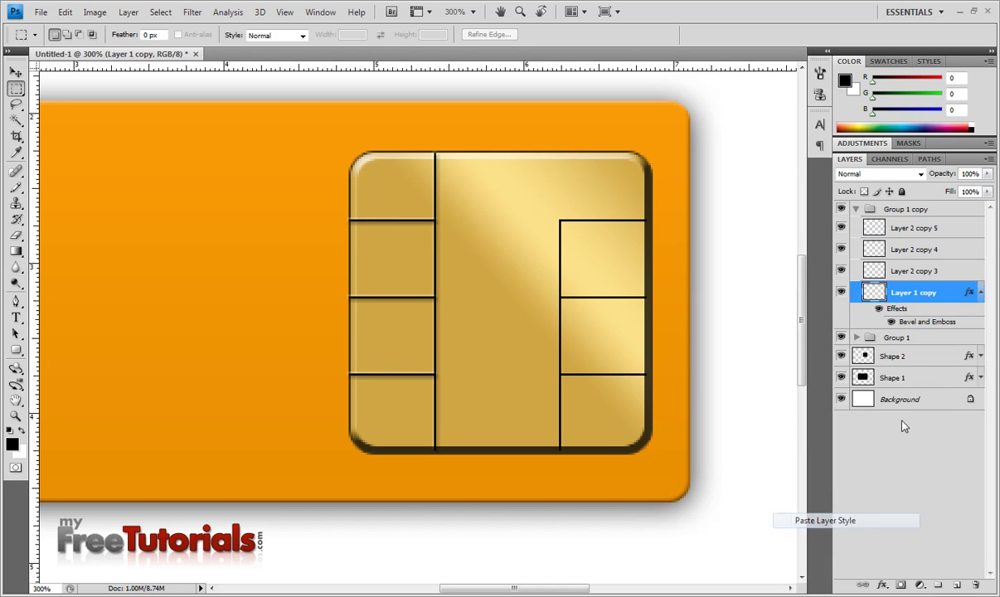
pyautogui.rightClick(916, 274)
pyautogui.click(829, 519)
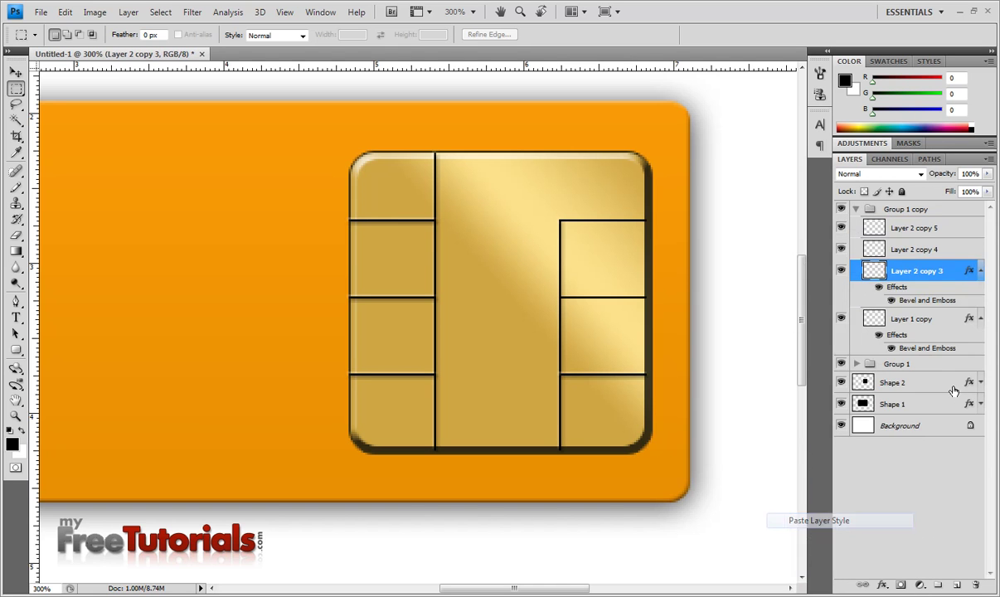
pyautogui.rightClick(942, 249)
pyautogui.click(887, 508)
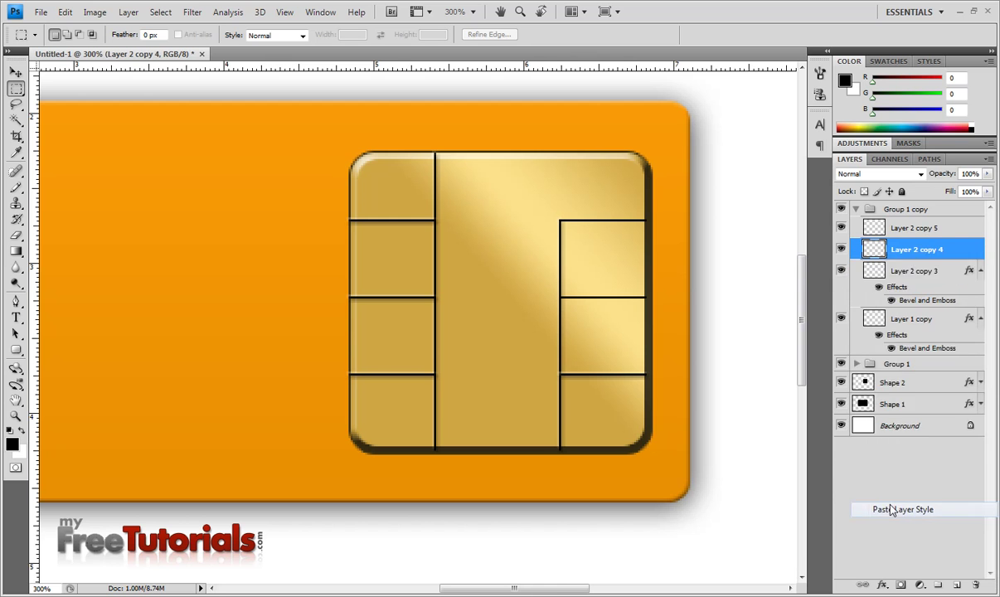
pyautogui.rightClick(935, 231)
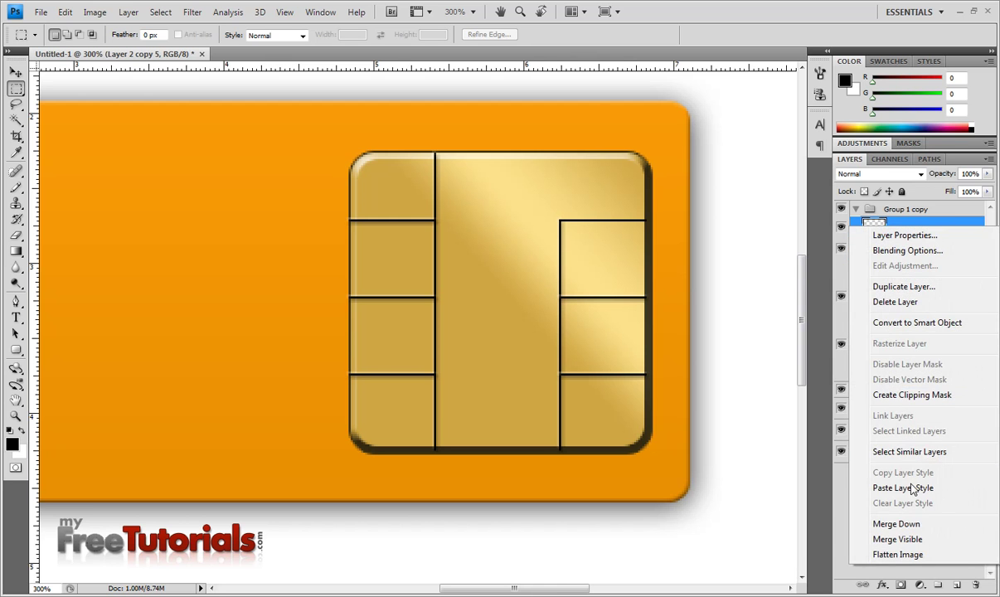
pyautogui.click(888, 489)
pyautogui.click(980, 227)
pyautogui.click(980, 249)
pyautogui.click(981, 270)
pyautogui.click(980, 291)
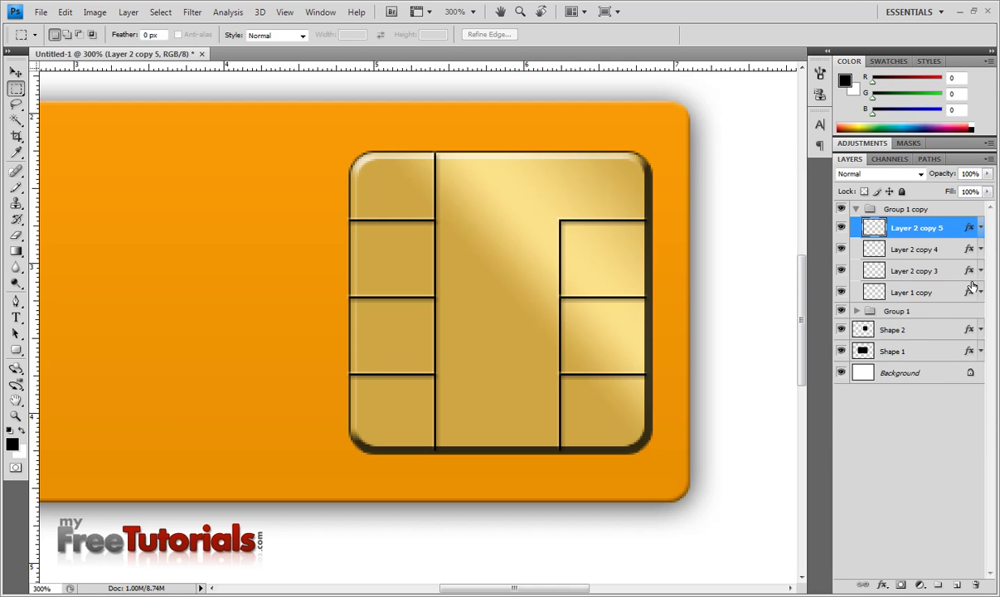
# - Collapse Group 1 copy, zoom out to 100% and open ufone-logo.png
pyautogui.click(857, 210)
pyautogui.hotkey('ctrl', '-')
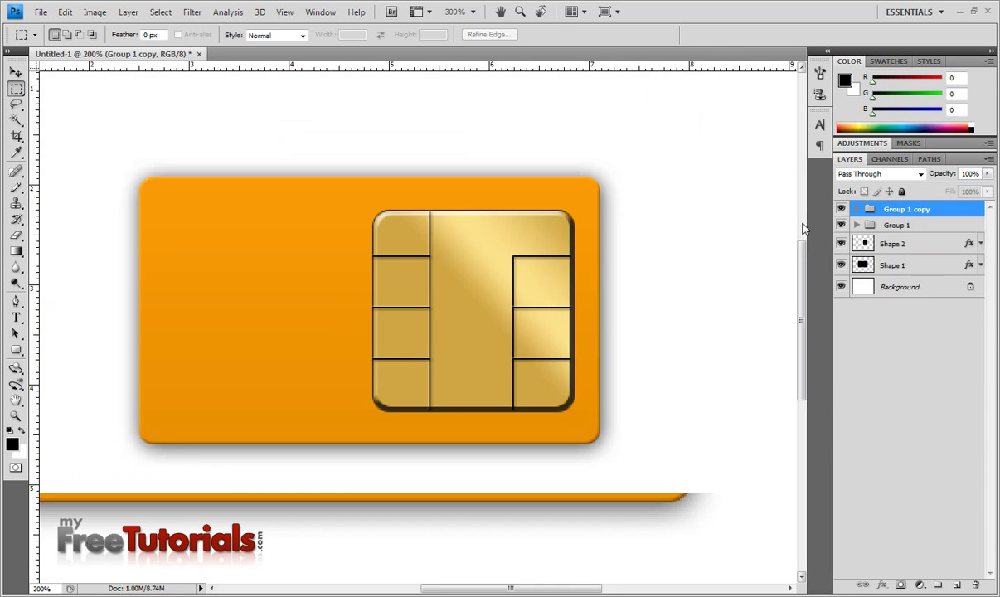
pyautogui.hotkey('ctrl', '-')
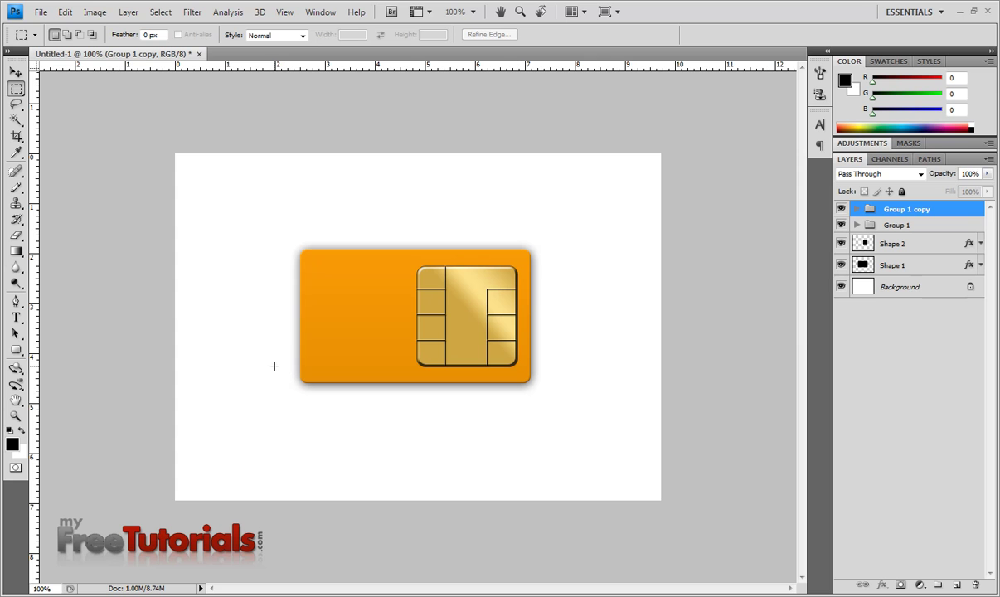
pyautogui.click(39, 12)
pyautogui.click(50, 39)
pyautogui.doubleClick(593, 185)
pyautogui.press('v')
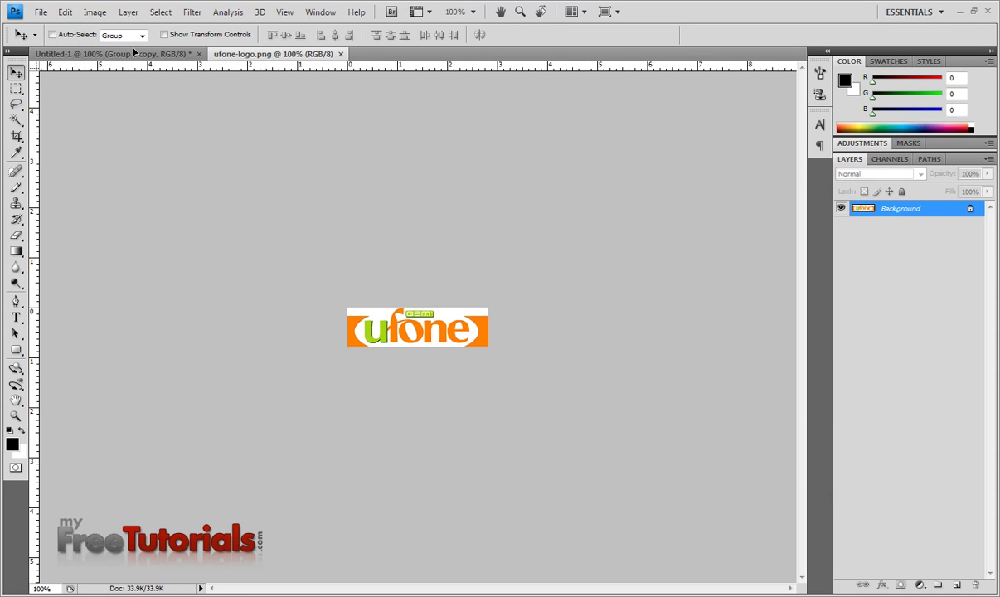
# - Drag the ufone logo into the card document, scale it to about 43%, and nudge it into place
pyautogui.moveTo(133, 52); pyautogui.dragTo(370, 320)
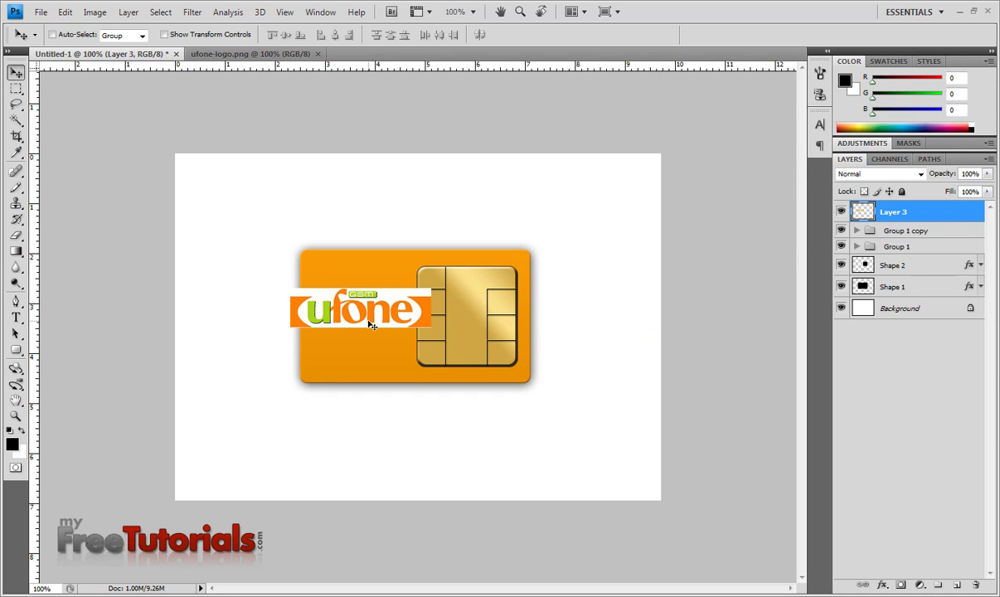
pyautogui.hotkey('ctrl', 't')
pyautogui.moveTo(430, 328); pyautogui.dragTo(352, 316)
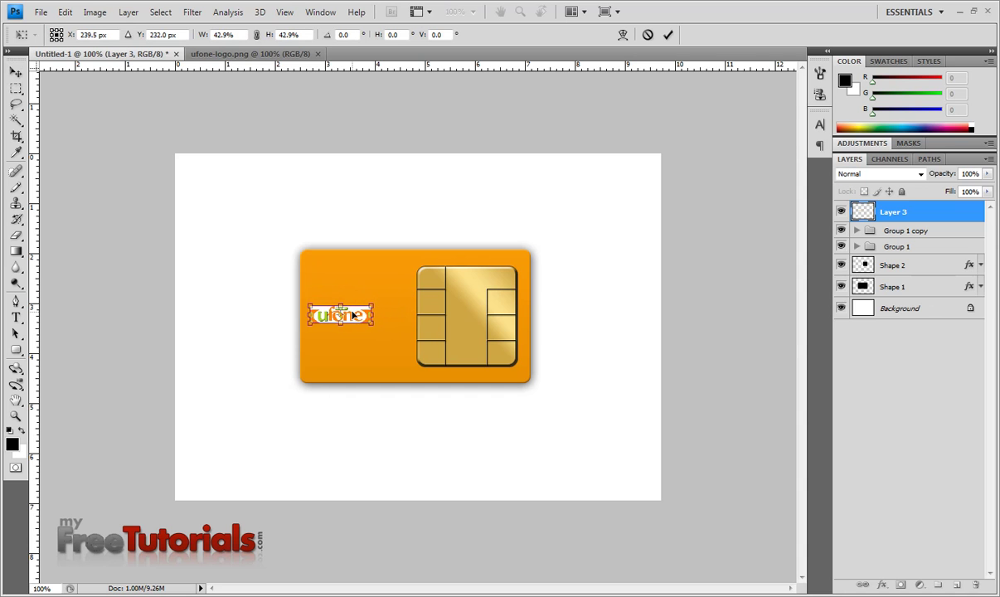
pyautogui.press('Up')
pyautogui.press('Up')
pyautogui.press('Up')
pyautogui.press('Up')
pyautogui.press('Return')
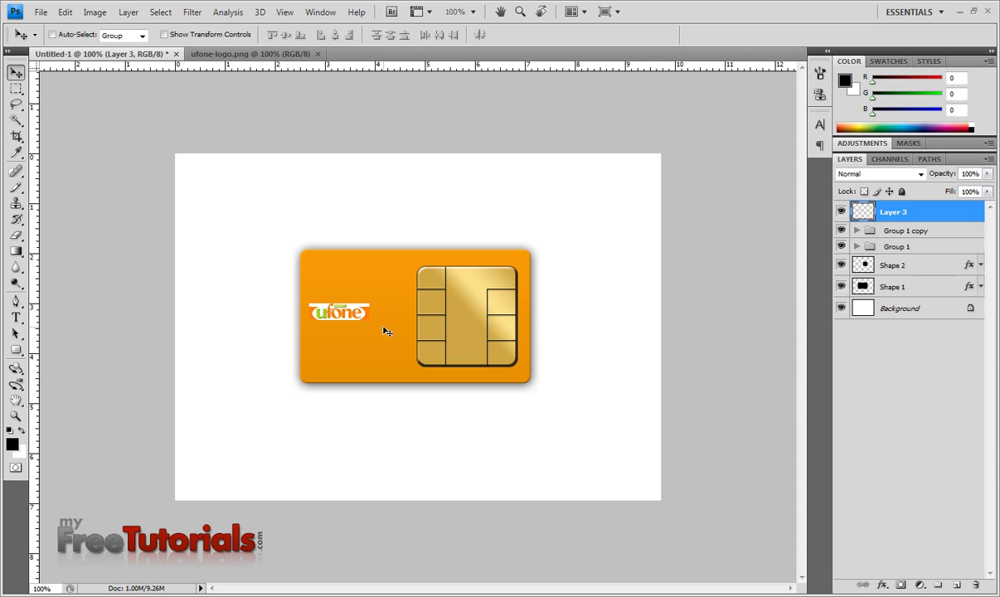
pyautogui.press('Left')
pyautogui.press('Left')
pyautogui.press('Left')
pyautogui.press('Down')
pyautogui.press('Down')
pyautogui.press('Down')
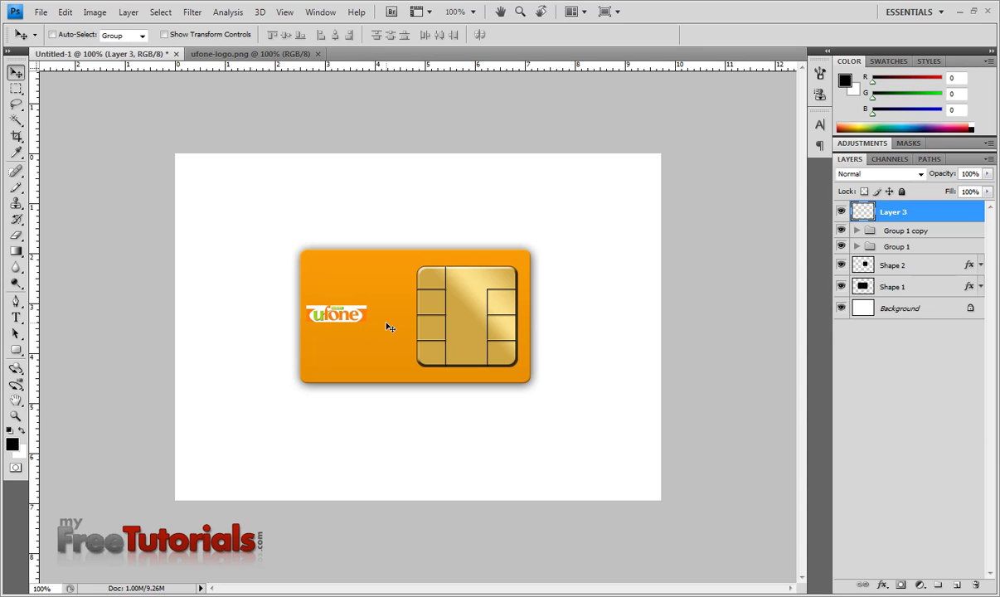
# - Centre the logo vertically on the orange card shape and deselect
pyautogui.keyDown('ctrl'); pyautogui.click(862, 286); pyautogui.keyUp('ctrl')
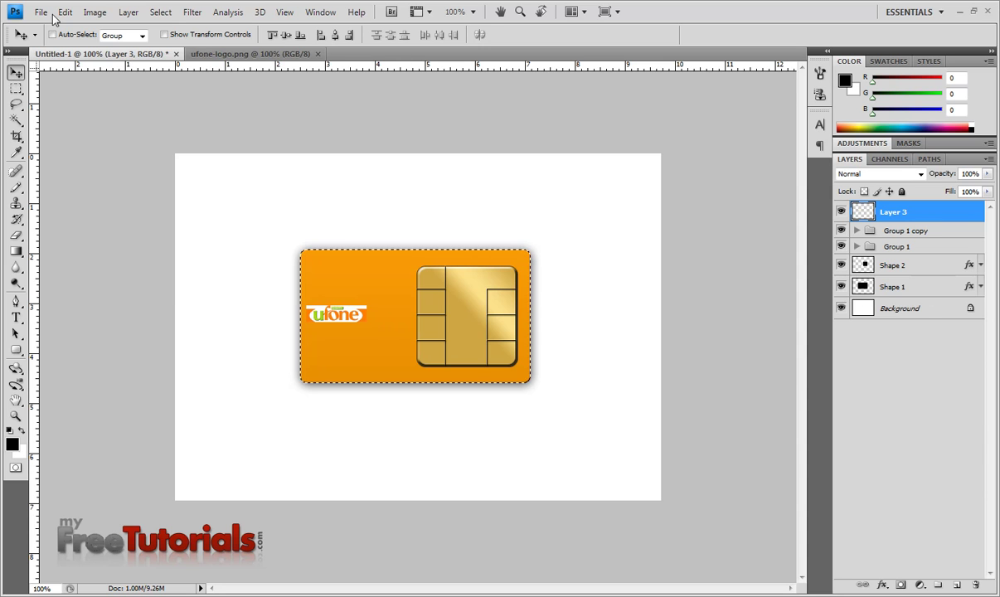
pyautogui.click(286, 35)
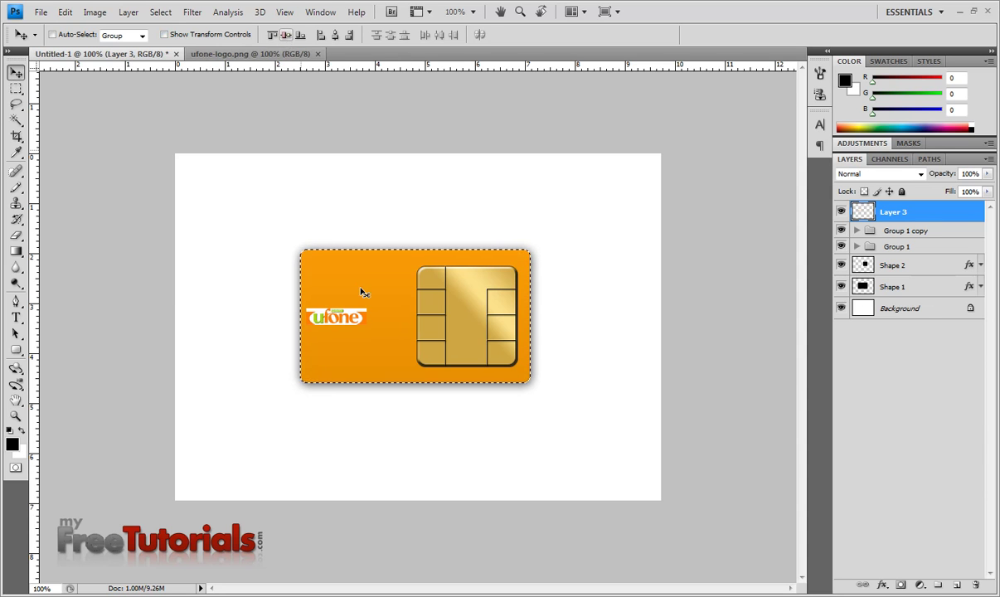
pyautogui.hotkey('ctrl', 'd')
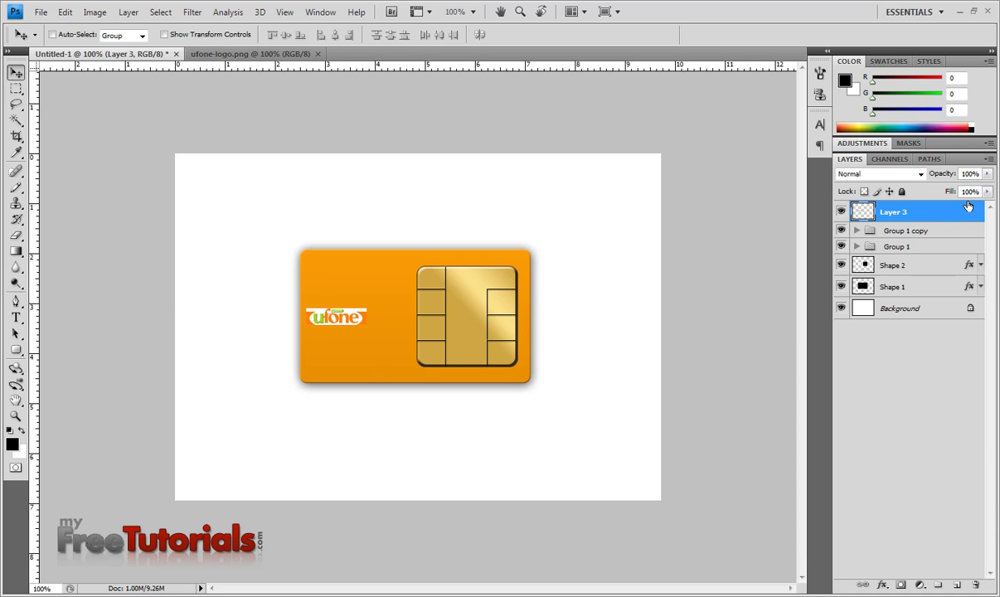
# - Select the Pen tool in Paths mode and zoom in to 300%
pyautogui.click(15, 301)
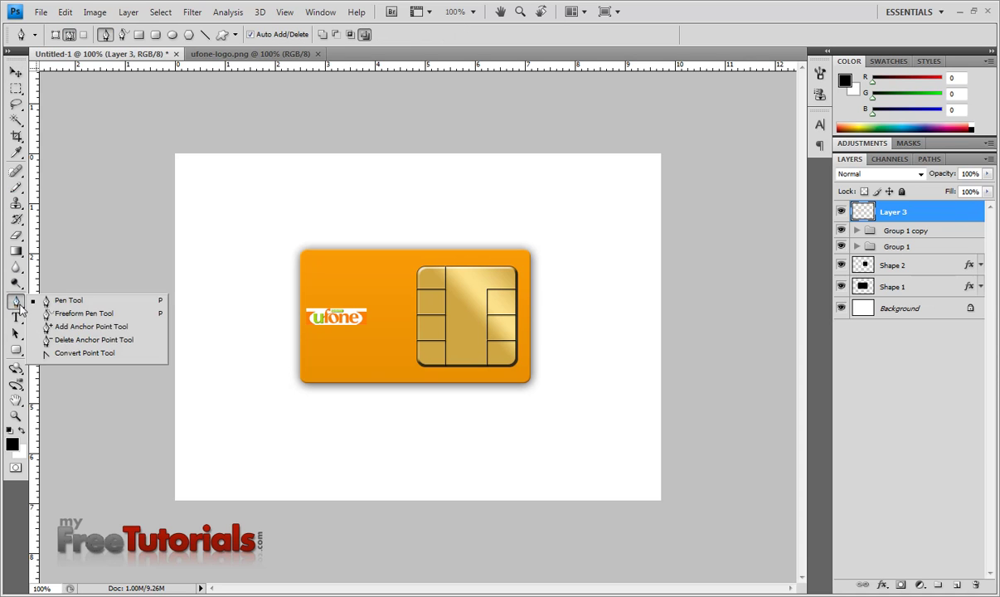
pyautogui.click(51, 296)
pyautogui.click(69, 35)
pyautogui.hotkey('ctrl', '+')
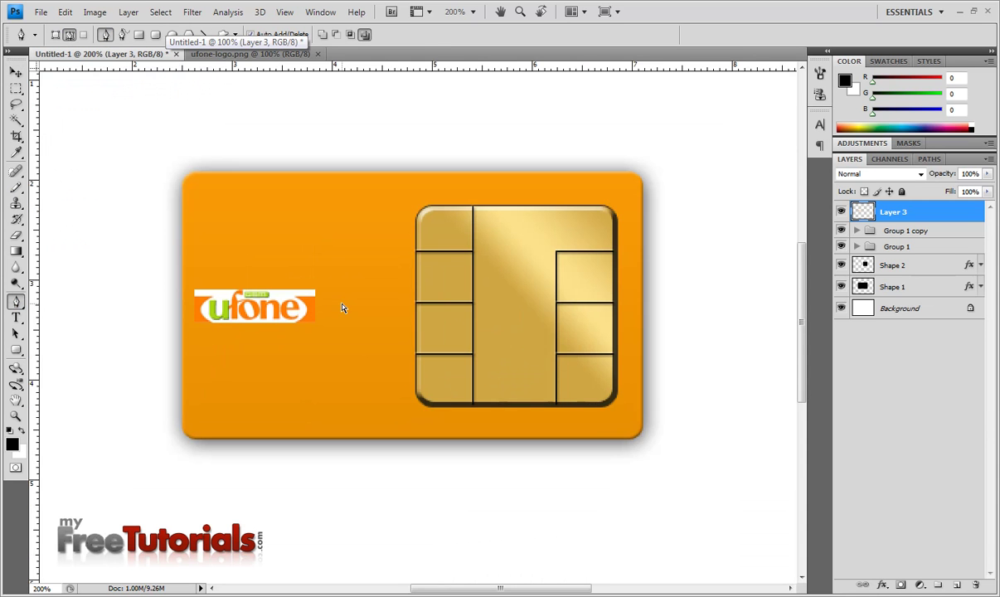
pyautogui.hotkey('ctrl', '+')
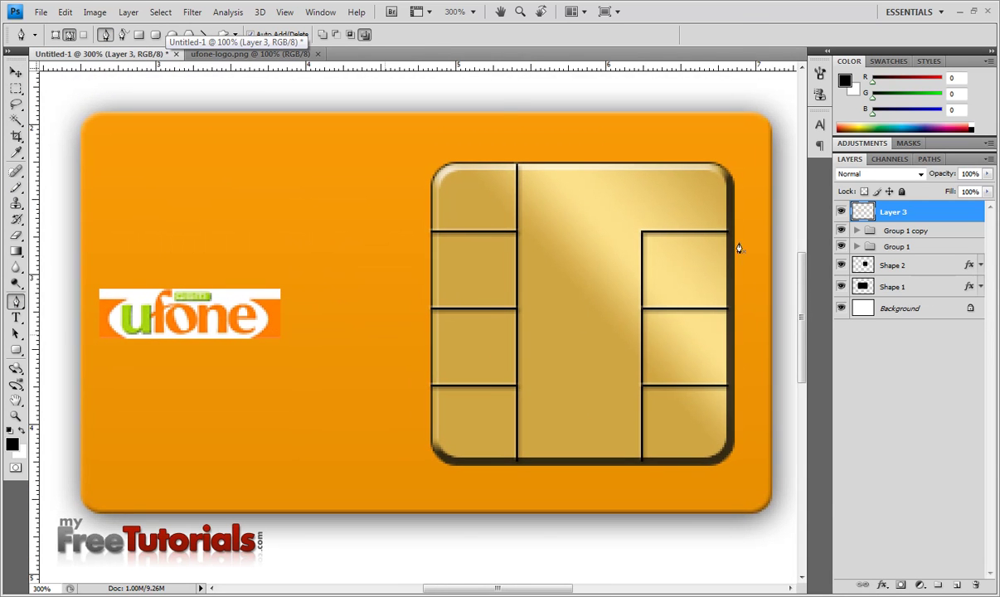
# - Add a new empty Layer 4 at the top of the layer stack
pyautogui.click(989, 159)
pyautogui.click(816, 156)
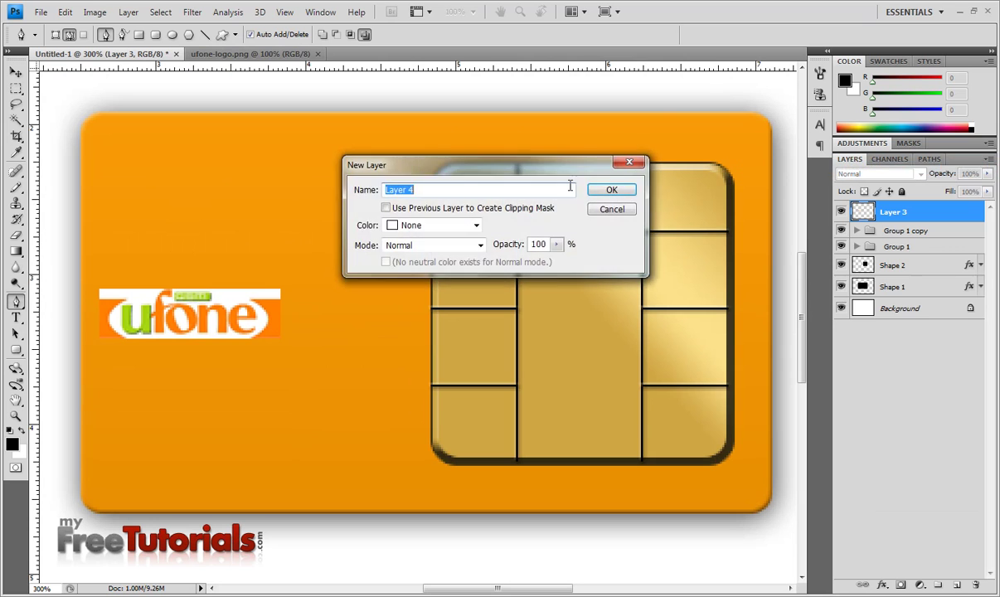
pyautogui.click(596, 190)
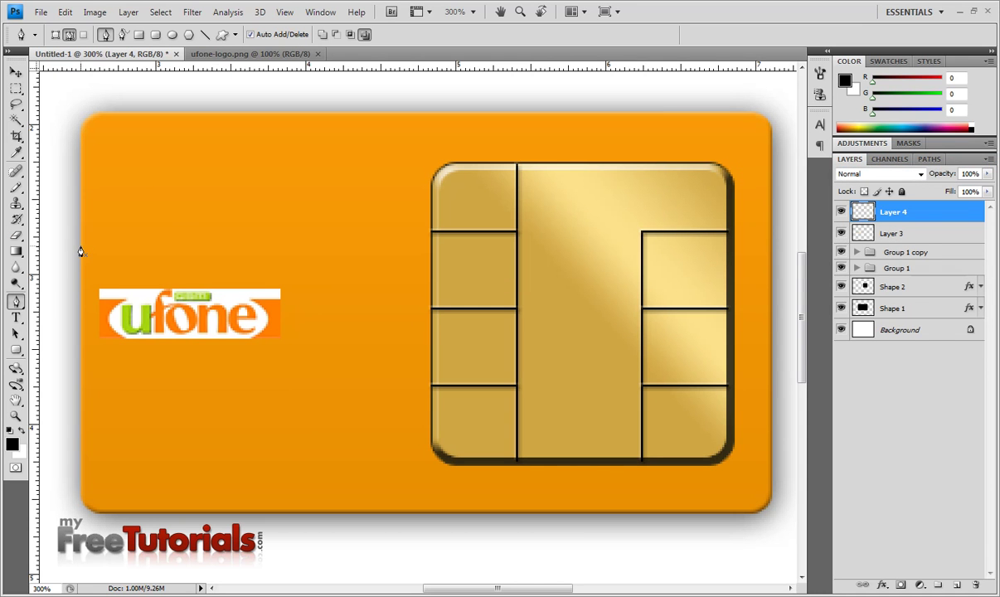
# - Draw a closed pen path around the card's top, its lower edge a wave across the chip
pyautogui.click(80, 129)
pyautogui.moveTo(100, 112); pyautogui.dragTo(121, 114)
pyautogui.click(751, 113)
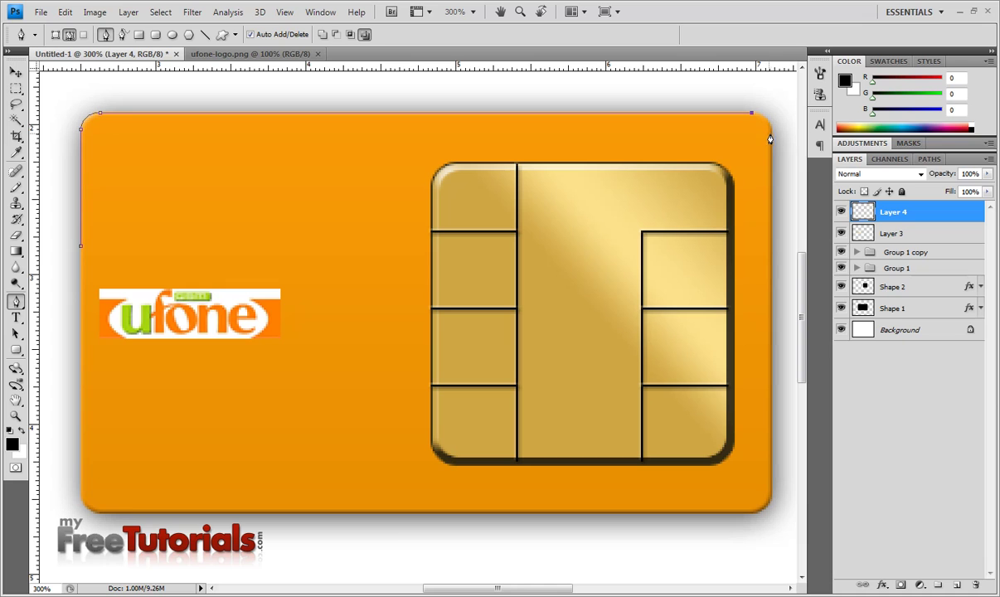
pyautogui.moveTo(770, 131); pyautogui.dragTo(771, 149)
pyautogui.click(769, 333)
pyautogui.moveTo(417, 229); pyautogui.dragTo(277, 119)
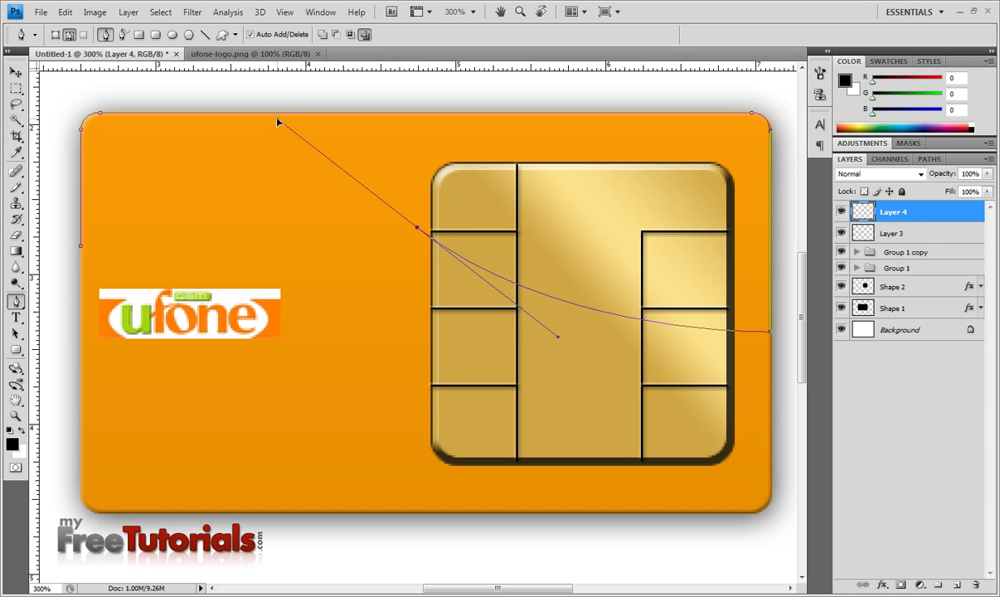
pyautogui.click(80, 251)
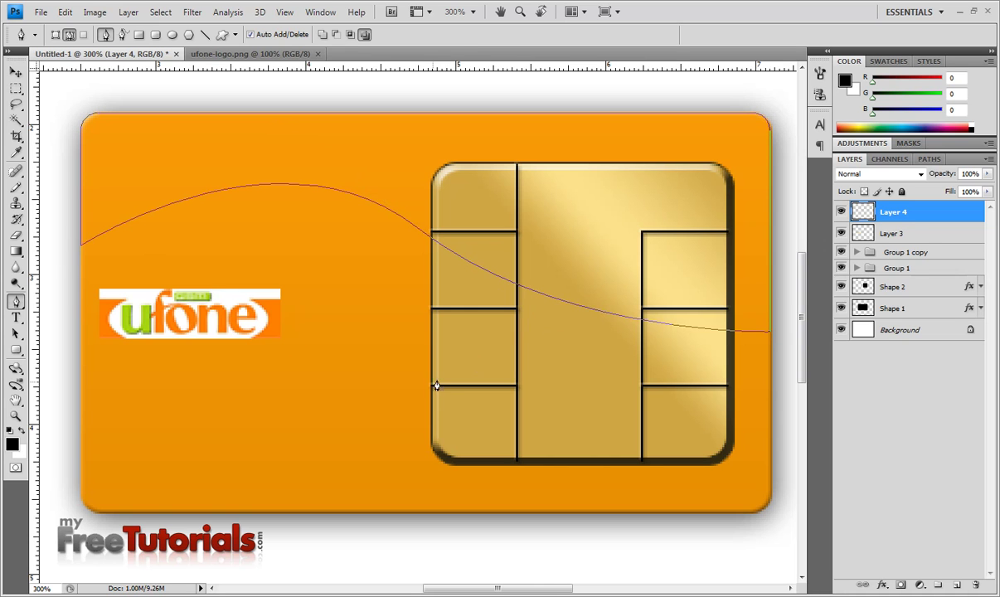
# - Fill the wave path with white on Layer 4, delete the path, and zoom out
pyautogui.rightClick(393, 177)
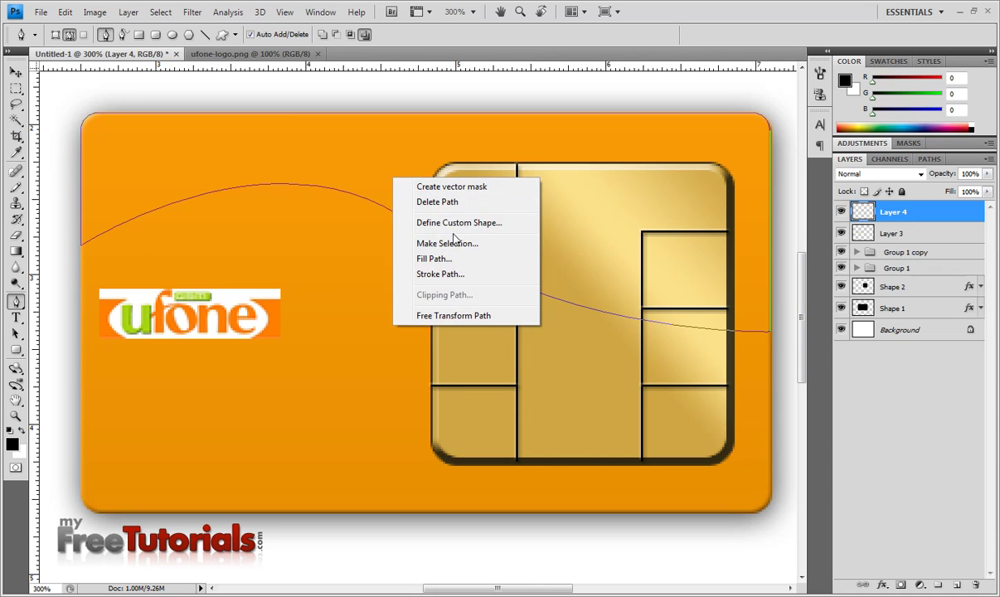
pyautogui.click(462, 258)
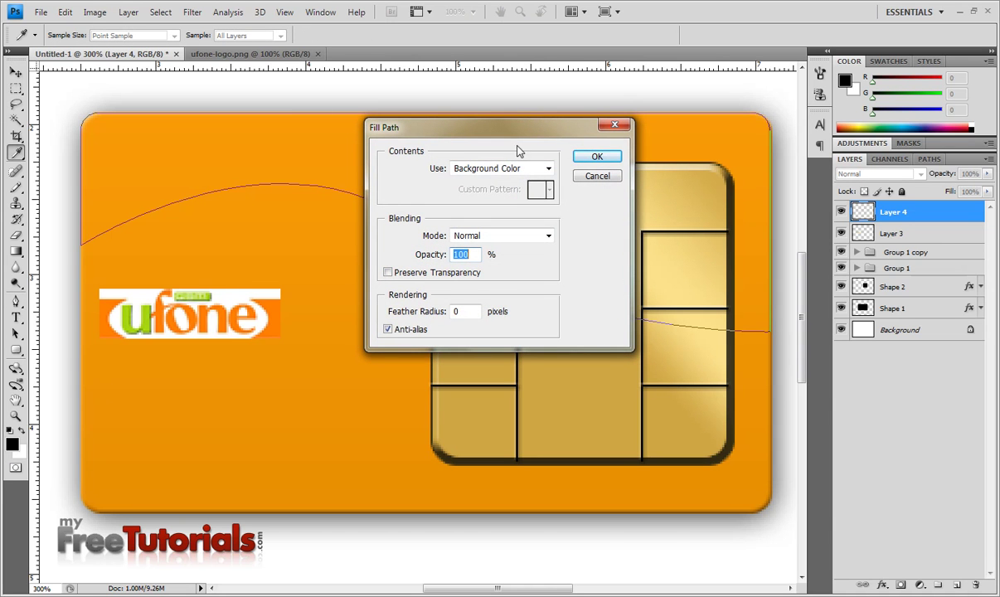
pyautogui.click(596, 156)
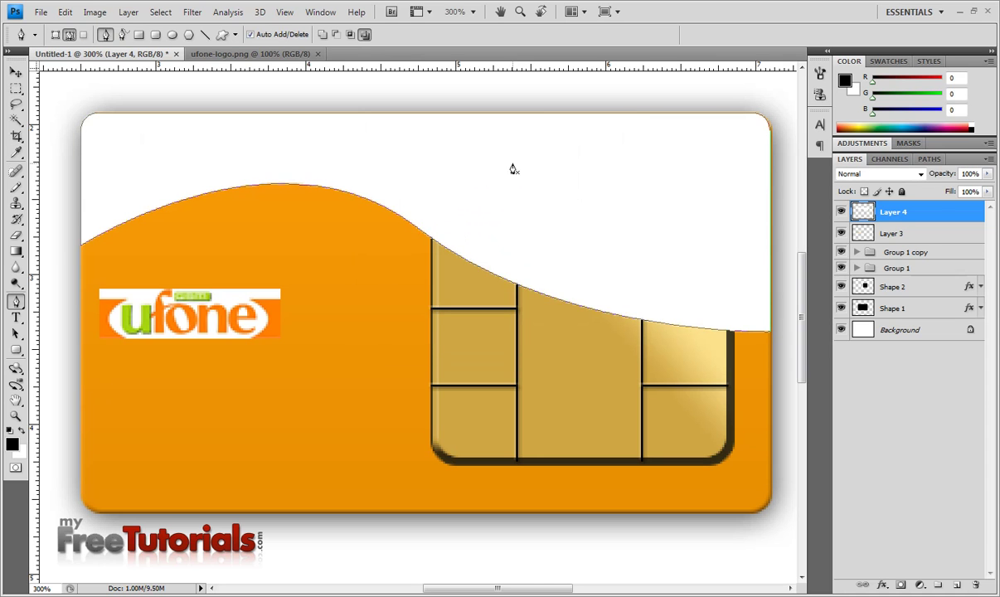
pyautogui.rightClick(513, 165)
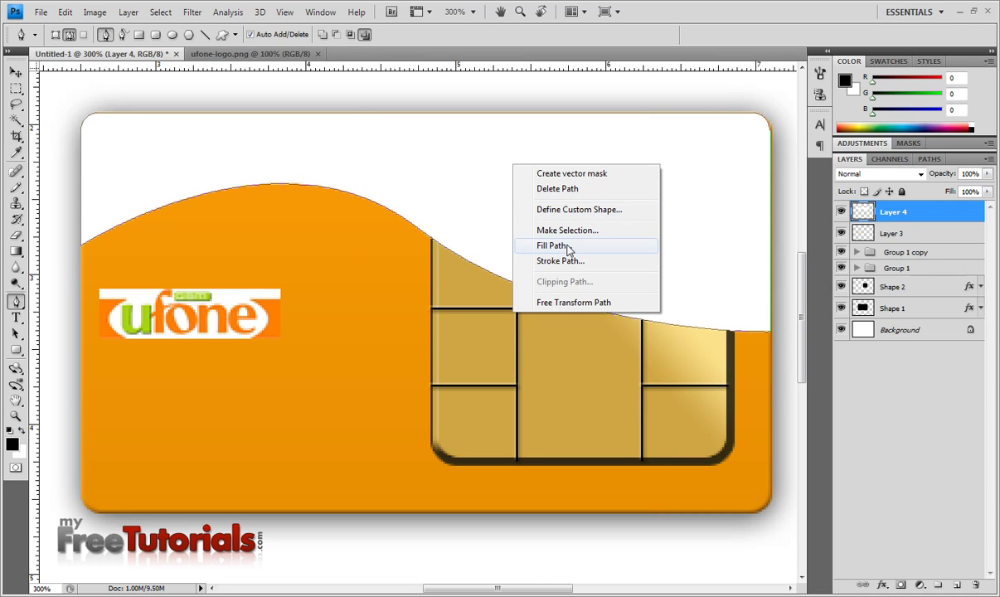
pyautogui.click(558, 188)
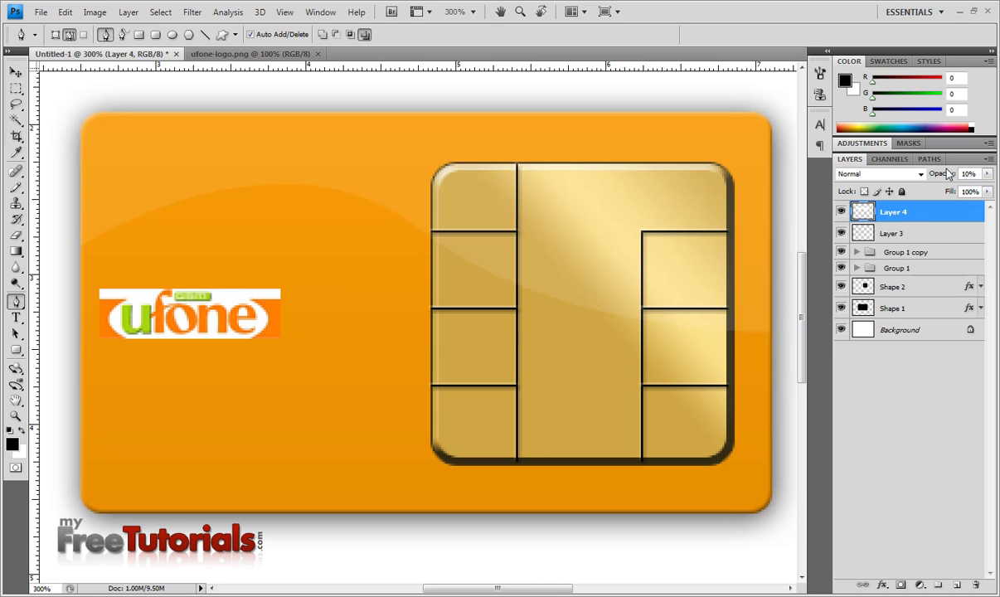
pyautogui.hotkey('ctrl', '-')
pyautogui.hotkey('ctrl', '-')
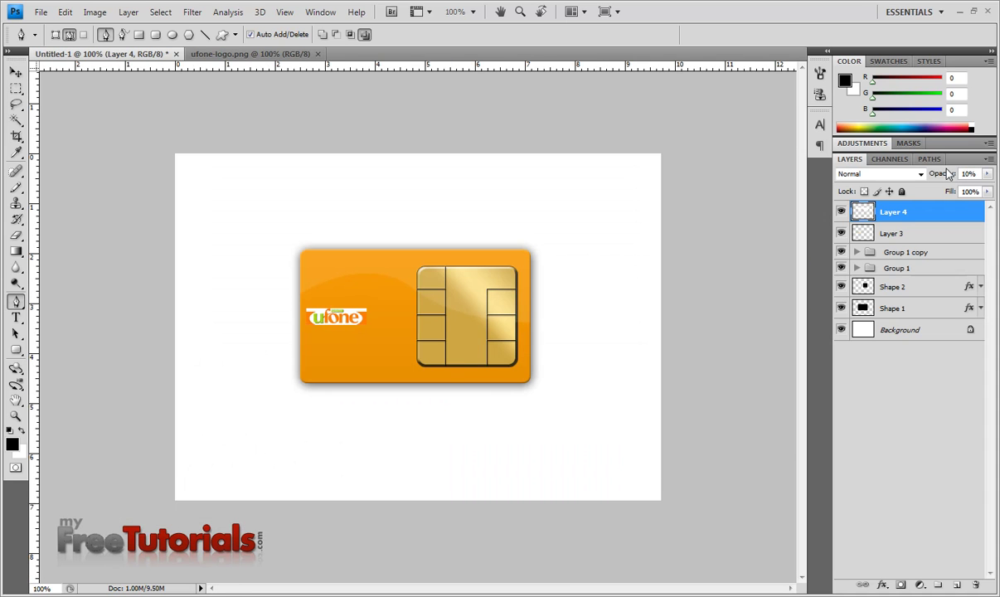
# - Group Layer 4 through Shape 1 into a new Group 2 and expand it
pyautogui.keyDown('shift'); pyautogui.click(916, 310); pyautogui.keyUp('shift')
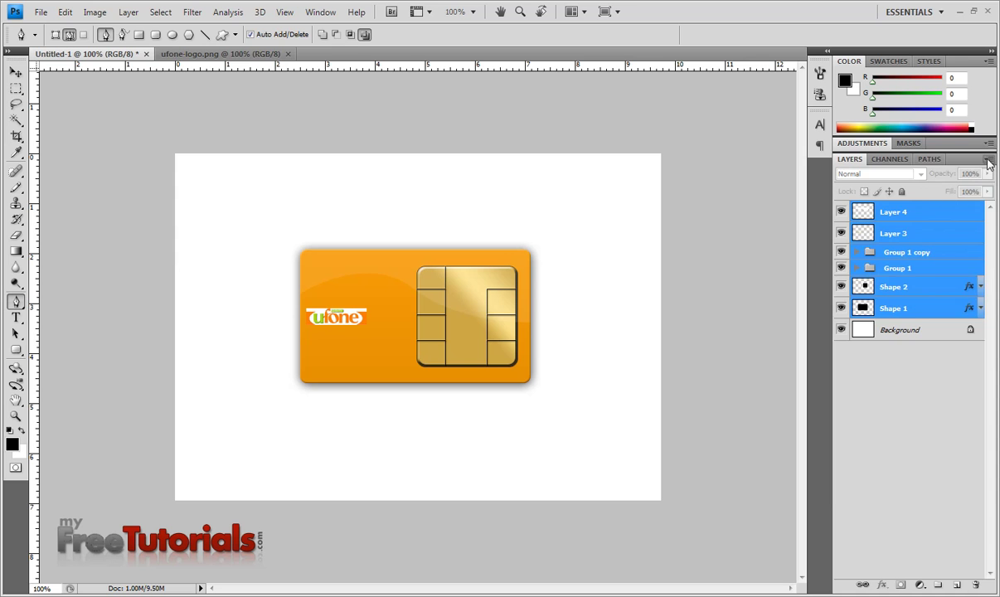
pyautogui.click(988, 158)
pyautogui.click(879, 239)
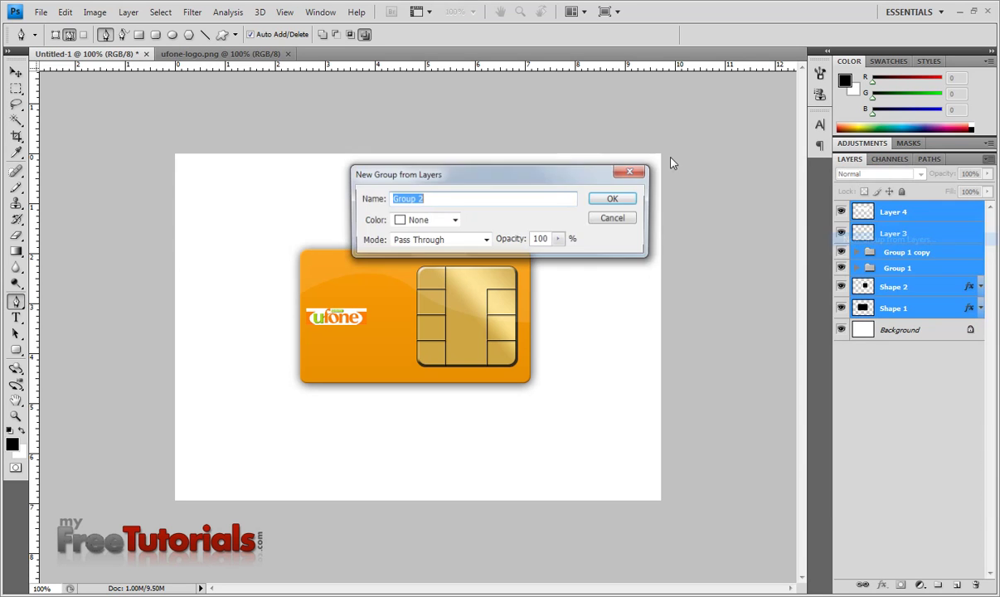
pyautogui.click(599, 196)
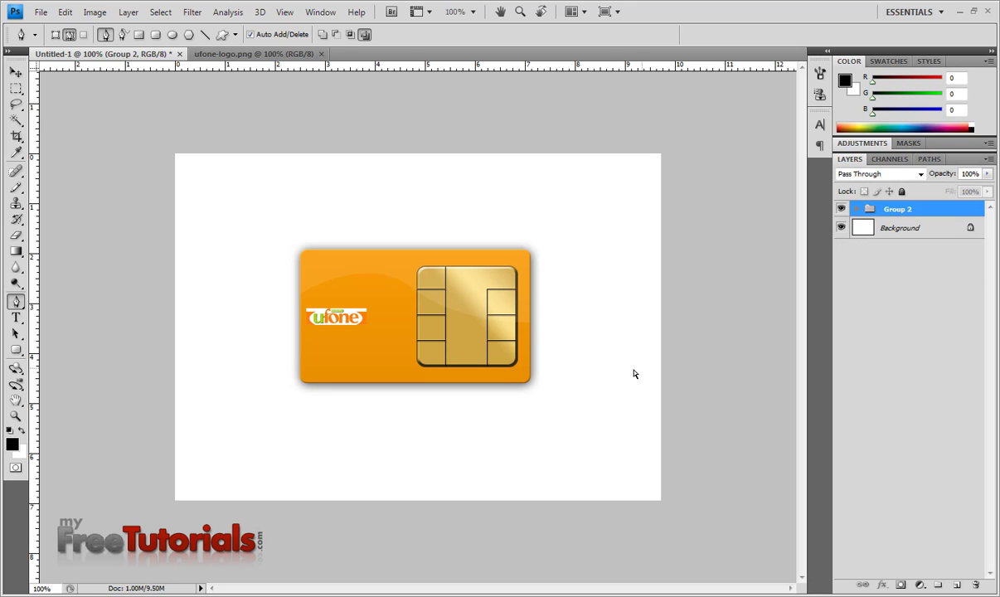
pyautogui.click(858, 211)
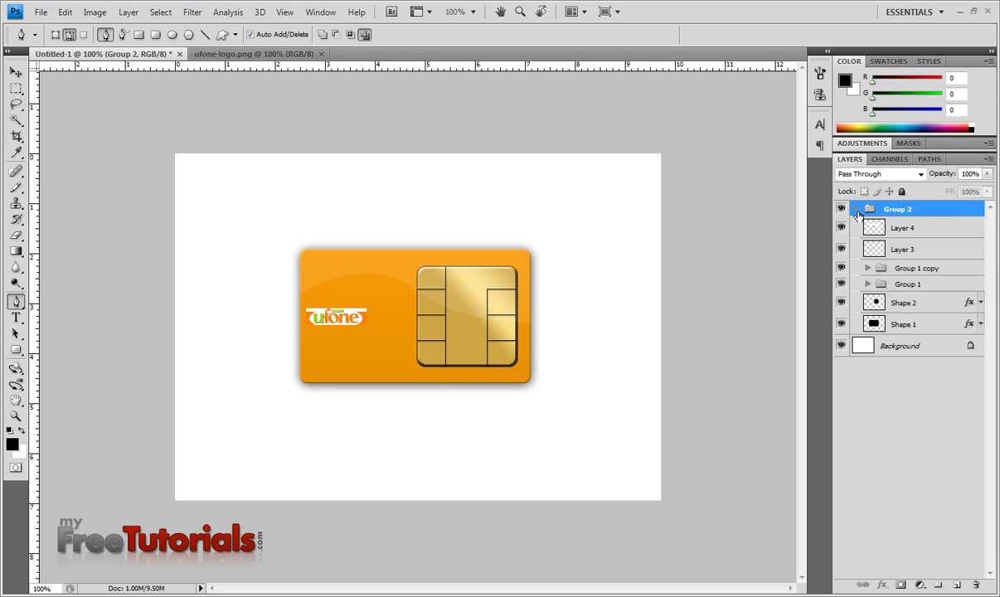
# - On the Shape 1 layer, select a square over the card's lower-left corner and rotate it 45°
pyautogui.click(901, 324)
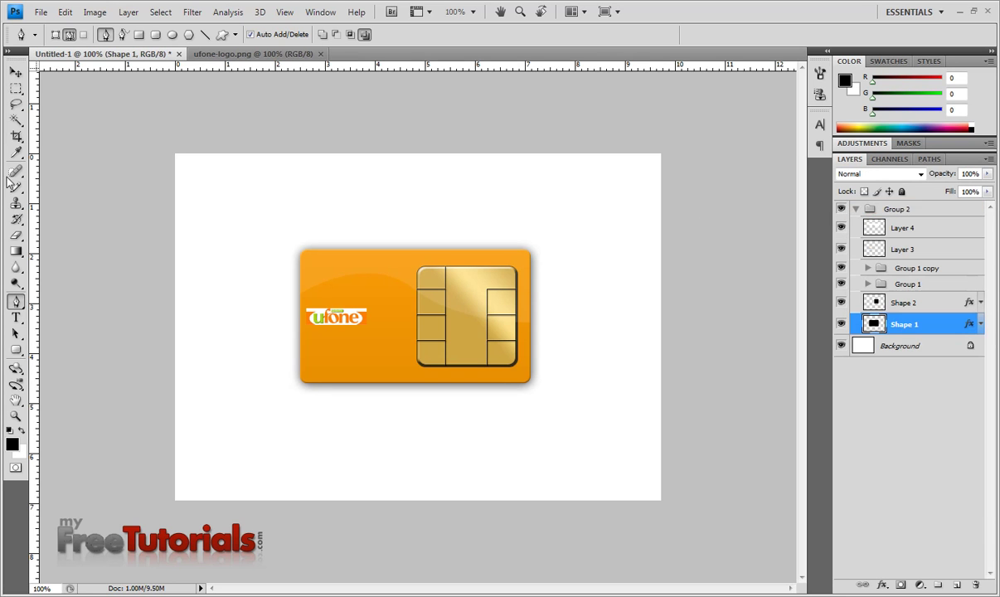
pyautogui.click(16, 88)
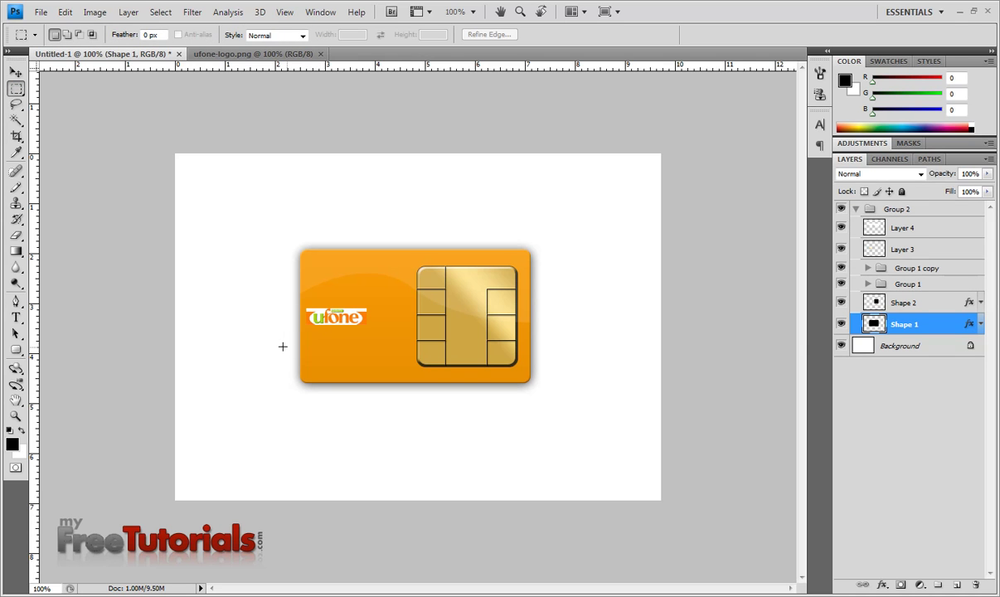
pyautogui.moveTo(358, 438); pyautogui.dragTo(354, 438)
pyautogui.click(160, 12)
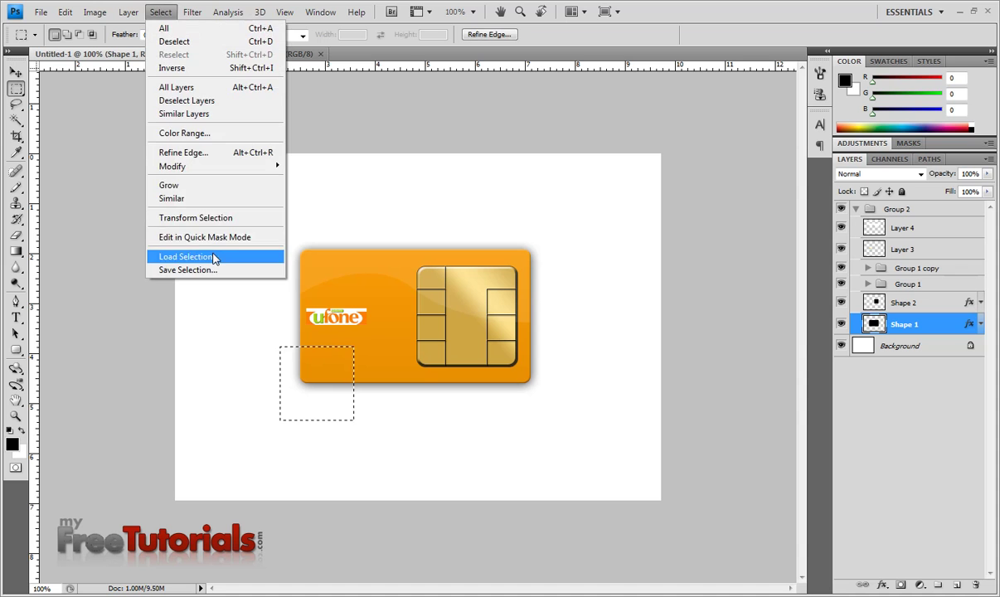
pyautogui.click(207, 217)
pyautogui.moveTo(382, 341)
pyautogui.mouseDown()
pyautogui.moveTo(376, 444)
pyautogui.moveTo(352, 431)
pyautogui.mouseUp()
pyautogui.moveTo(335, 386); pyautogui.dragTo(313, 384)
pyautogui.moveTo(399, 398); pyautogui.dragTo(394, 350)
pyautogui.moveTo(302, 396)
pyautogui.mouseDown()
pyautogui.moveTo(402, 383)
pyautogui.moveTo(318, 401)
pyautogui.mouseUp()
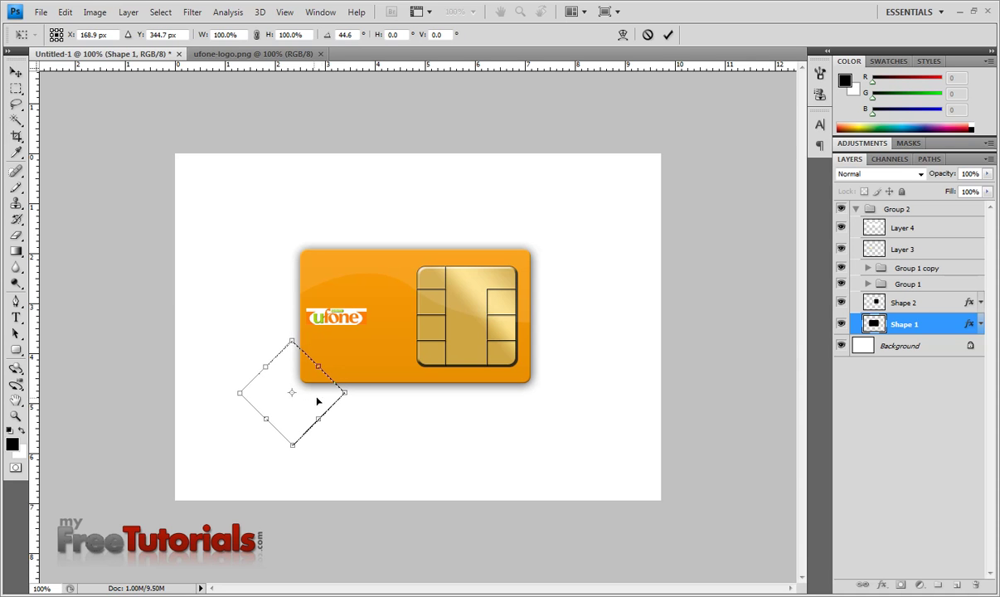
pyautogui.press('Return')
pyautogui.press('m')
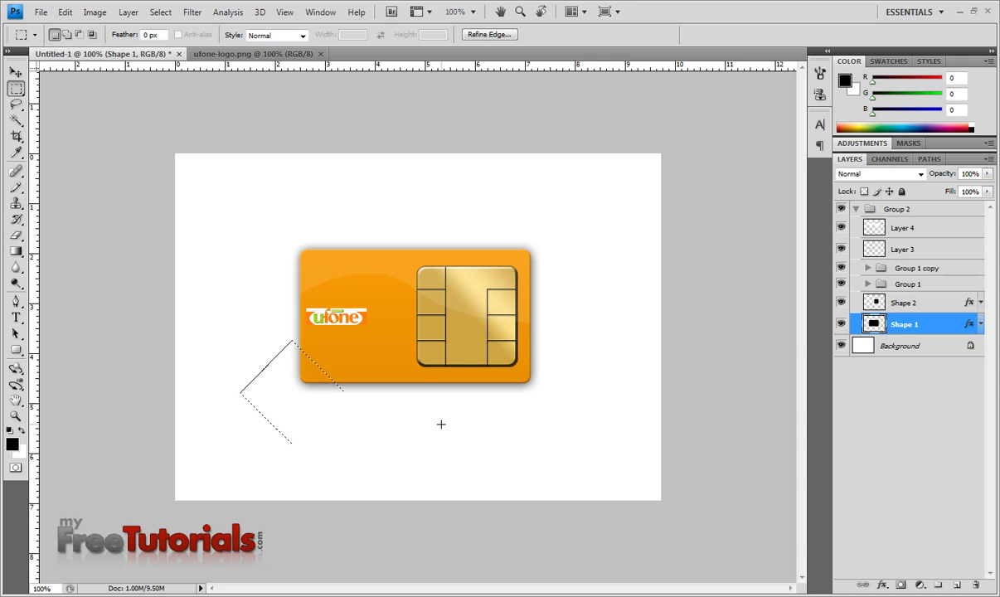
# - Clear the card corner inside the diamond selection to create the SIM notch
pyautogui.click(65, 11)
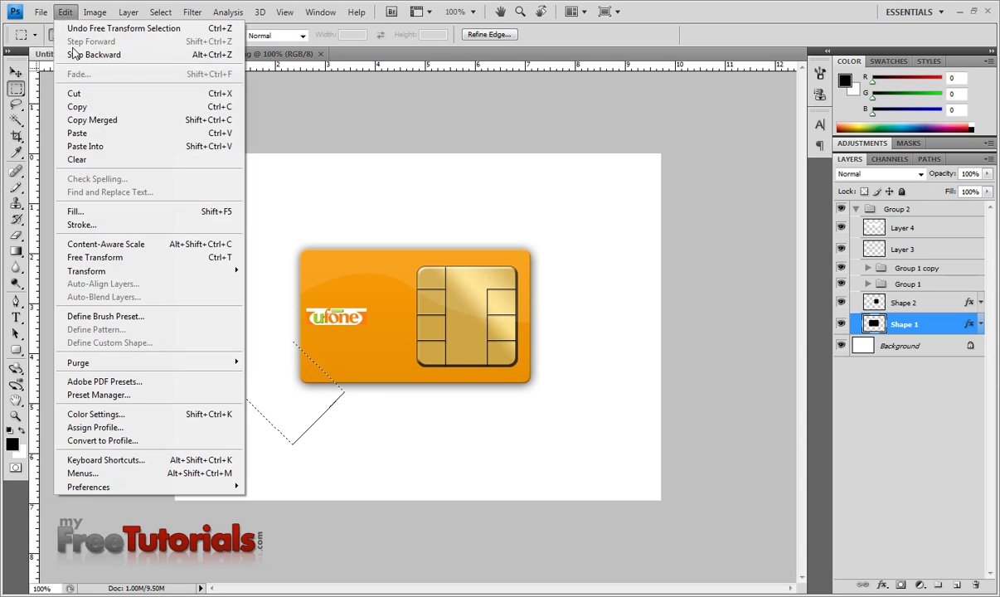
pyautogui.click(91, 93)
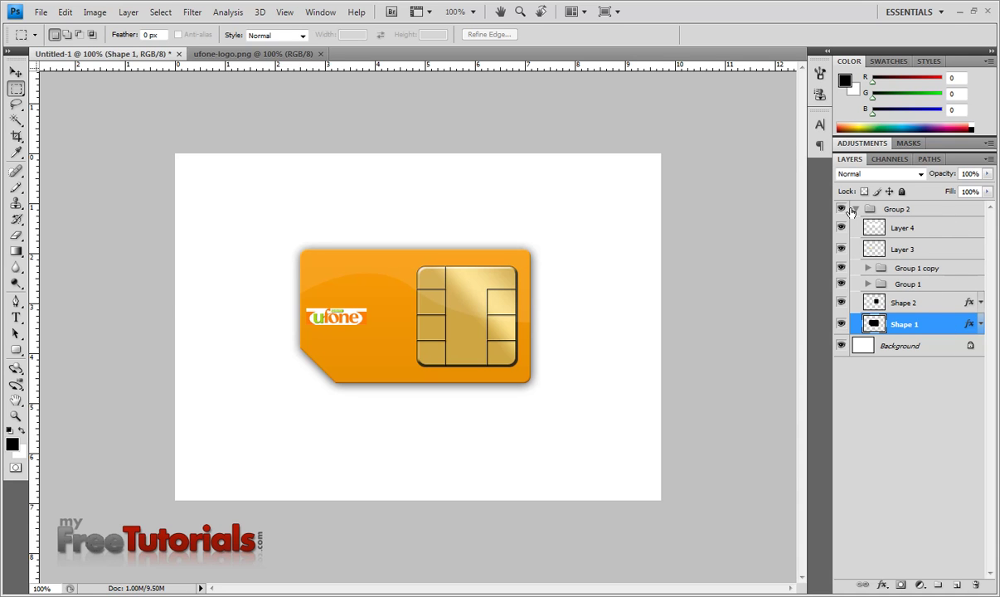
pyautogui.click(903, 211)
# - Rotate the Group 2 card about -54.5° and shift it right of the canvas centre
pyautogui.hotkey('ctrl', 't')
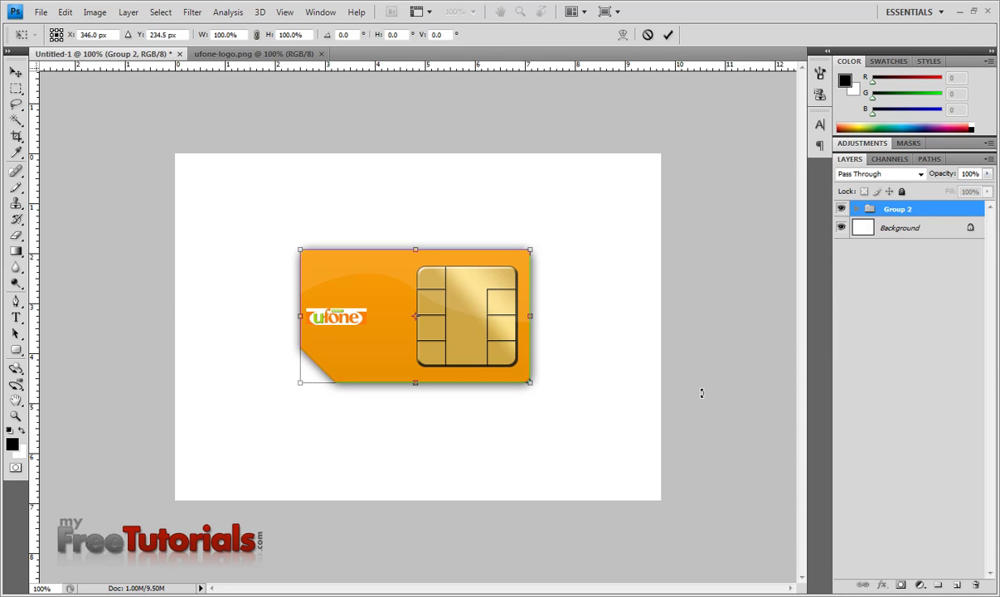
pyautogui.moveTo(587, 319); pyautogui.dragTo(584, 179)
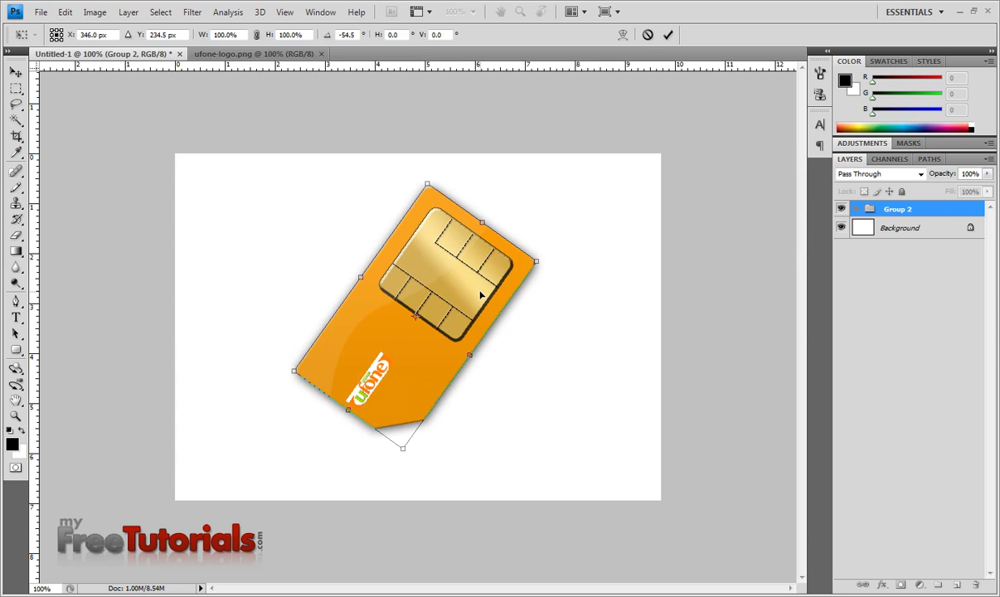
pyautogui.moveTo(462, 306); pyautogui.dragTo(543, 307)
pyautogui.press('Left')
pyautogui.press('Left')
pyautogui.press('Left')
pyautogui.press('Down')
pyautogui.moveTo(544, 306); pyautogui.dragTo(520, 306)
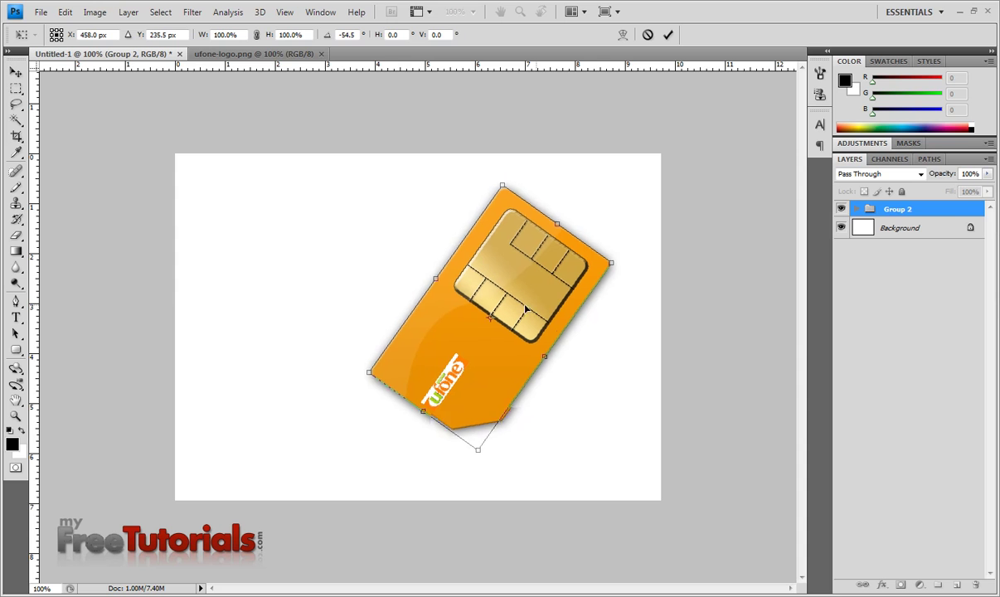
pyautogui.press('Return')
pyautogui.press('m')
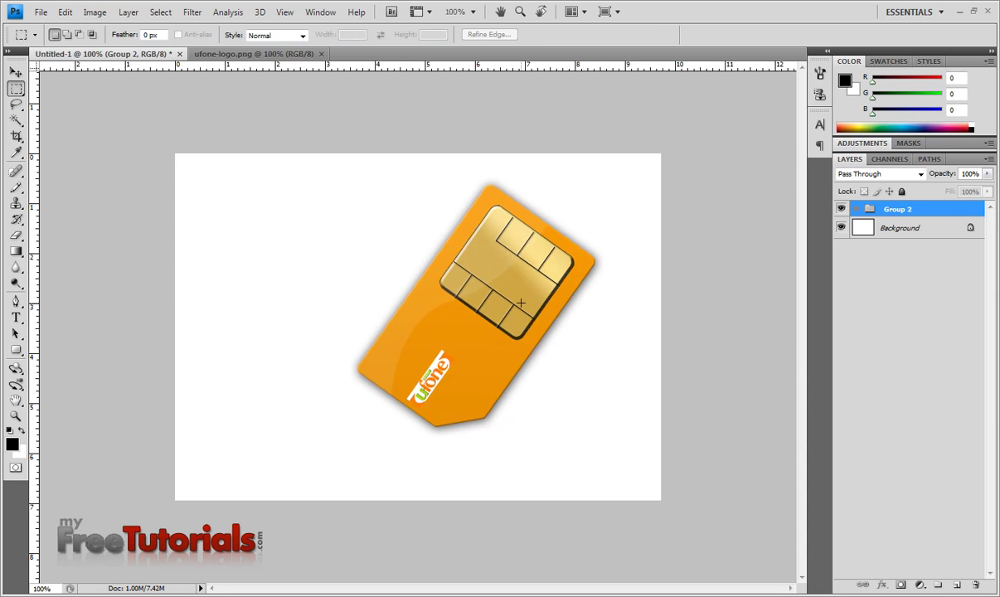
# - Clear the leftover selection and nudge the card slightly right and down
pyautogui.moveTo(494, 329); pyautogui.dragTo(591, 402)
pyautogui.click(526, 388)
pyautogui.press('b')
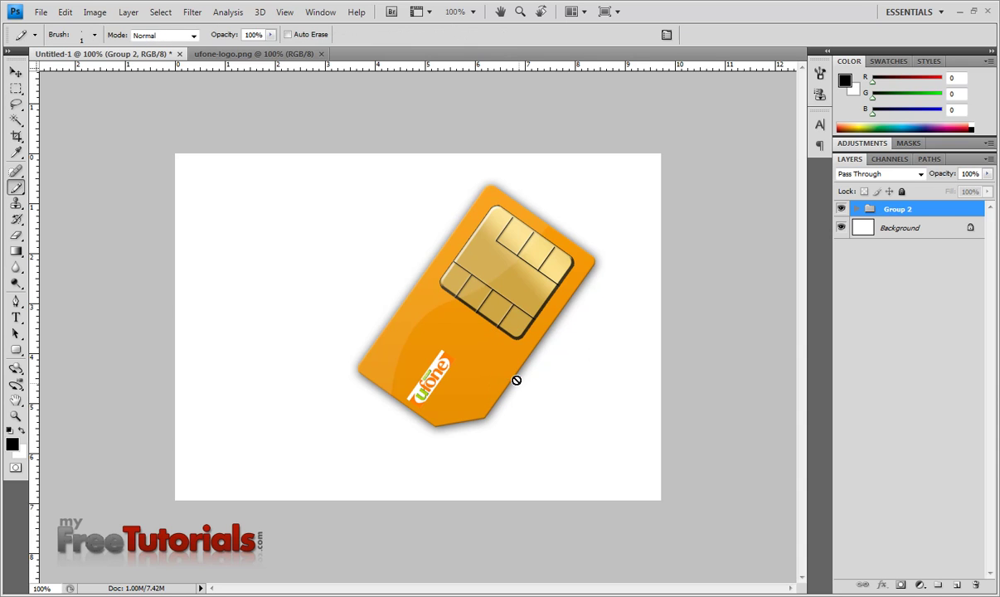
pyautogui.press('v')
pyautogui.moveTo(489, 348); pyautogui.dragTo(496, 369)
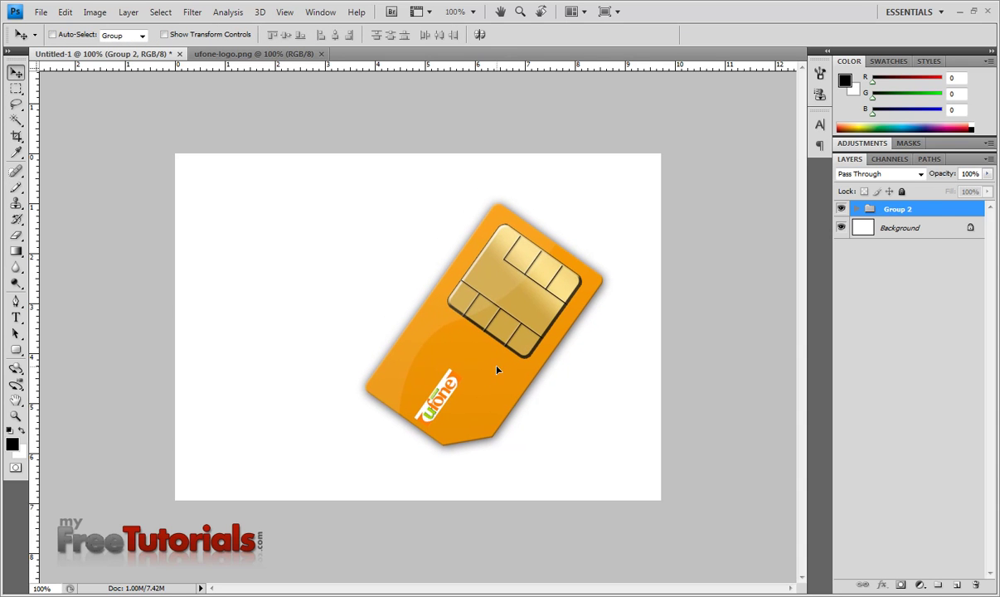
# - Duplicate Group 2 and merge the Group 2 copy into a single layer
pyautogui.rightClick(922, 214)
pyautogui.click(884, 240)
pyautogui.press('Return')
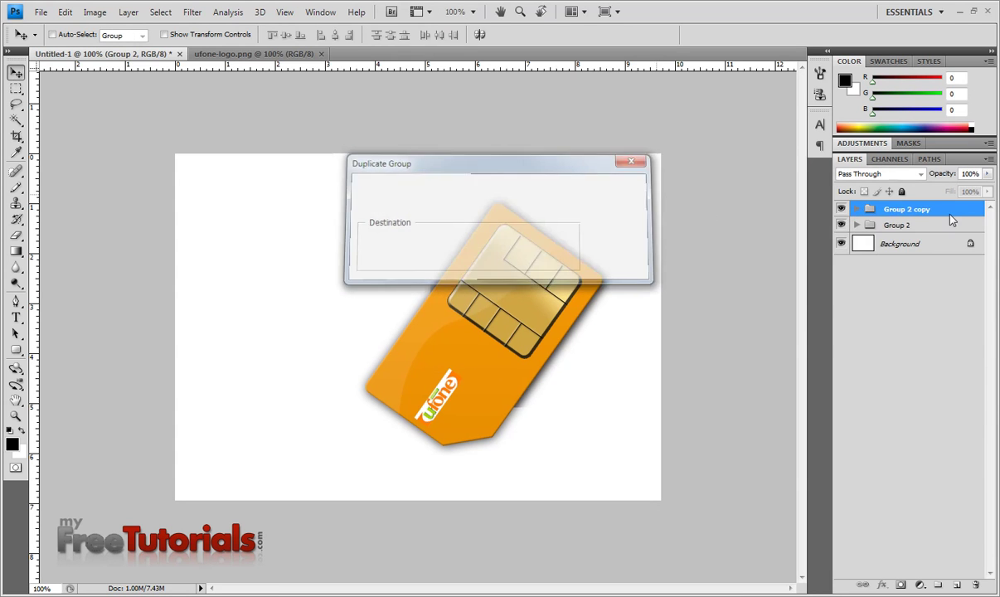
pyautogui.rightClick(872, 205)
pyautogui.click(839, 400)
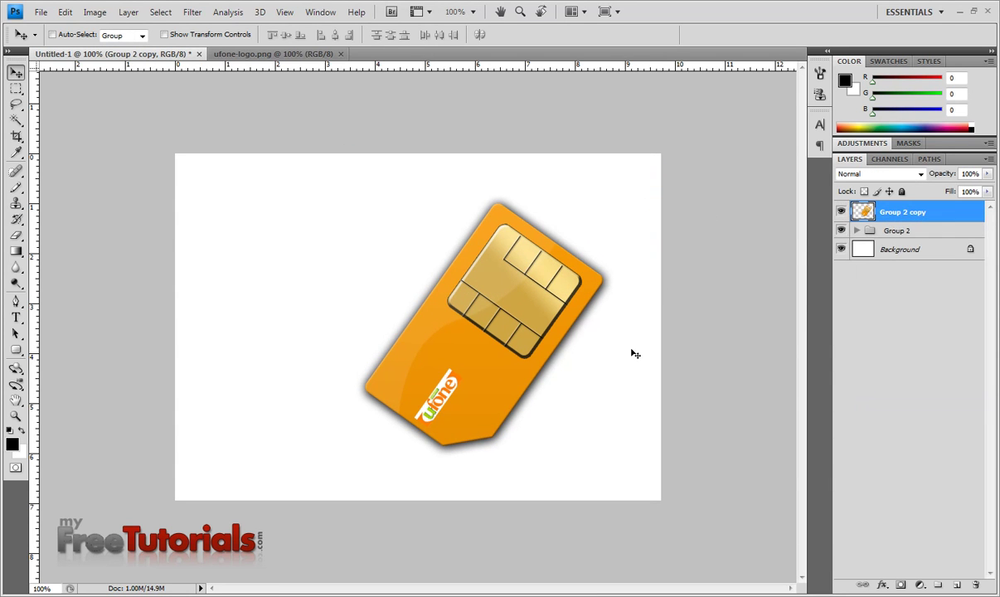
# - Rotate the copy about 180° and position it directly beneath the original card
pyautogui.hotkey('ctrl', 't')
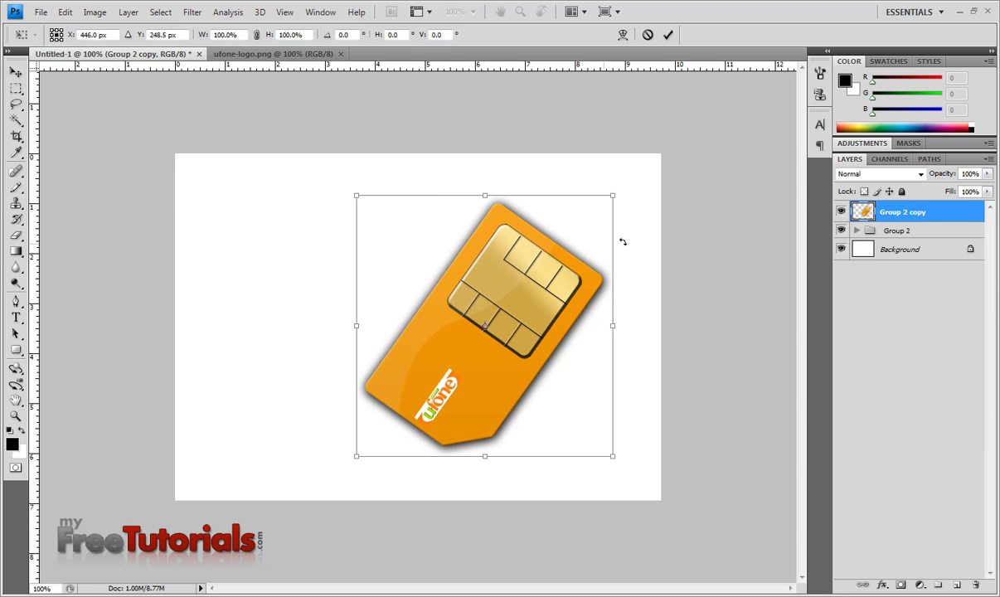
pyautogui.moveTo(645, 262); pyautogui.dragTo(256, 390)
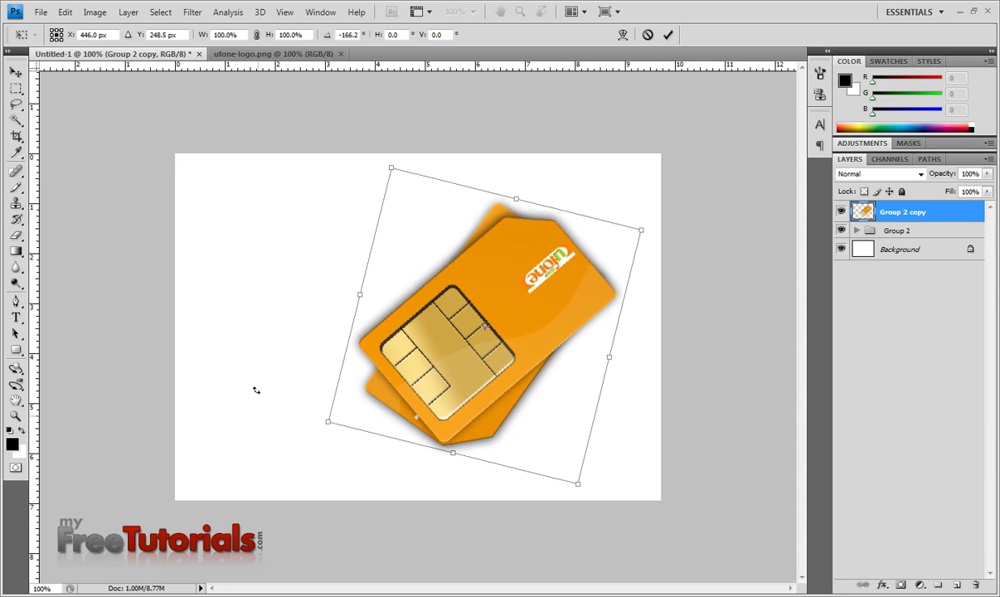
pyautogui.moveTo(599, 331); pyautogui.dragTo(493, 534)
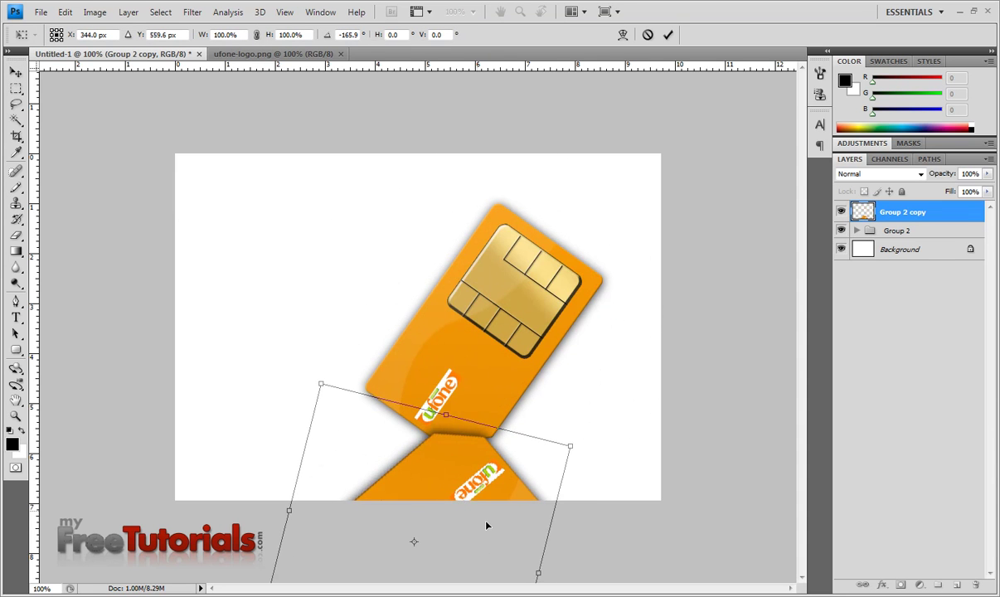
pyautogui.moveTo(614, 467); pyautogui.dragTo(620, 437)
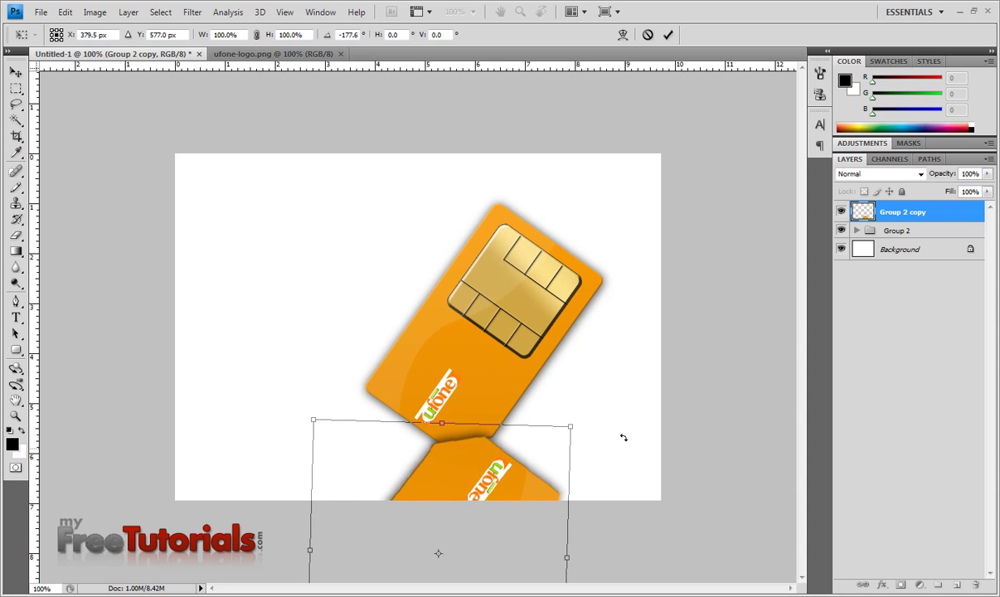
pyautogui.moveTo(527, 471); pyautogui.dragTo(540, 473)
pyautogui.moveTo(621, 448); pyautogui.dragTo(625, 437)
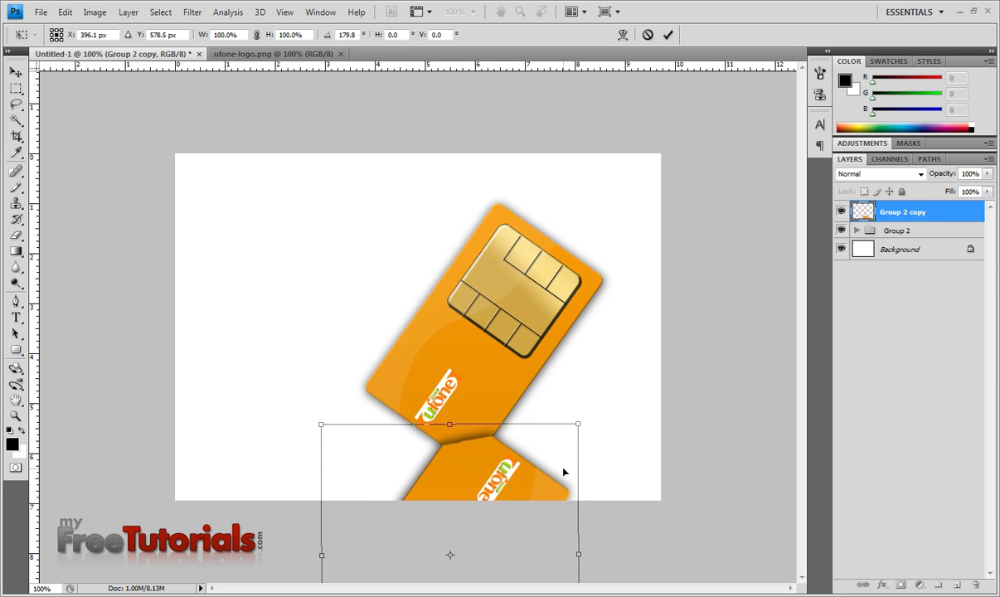
pyautogui.press('Down')
pyautogui.press('Down')
pyautogui.press('Down')
pyautogui.press('Down')
pyautogui.press('Down')
pyautogui.press('Down')
pyautogui.press('Right')
pyautogui.press('Right')
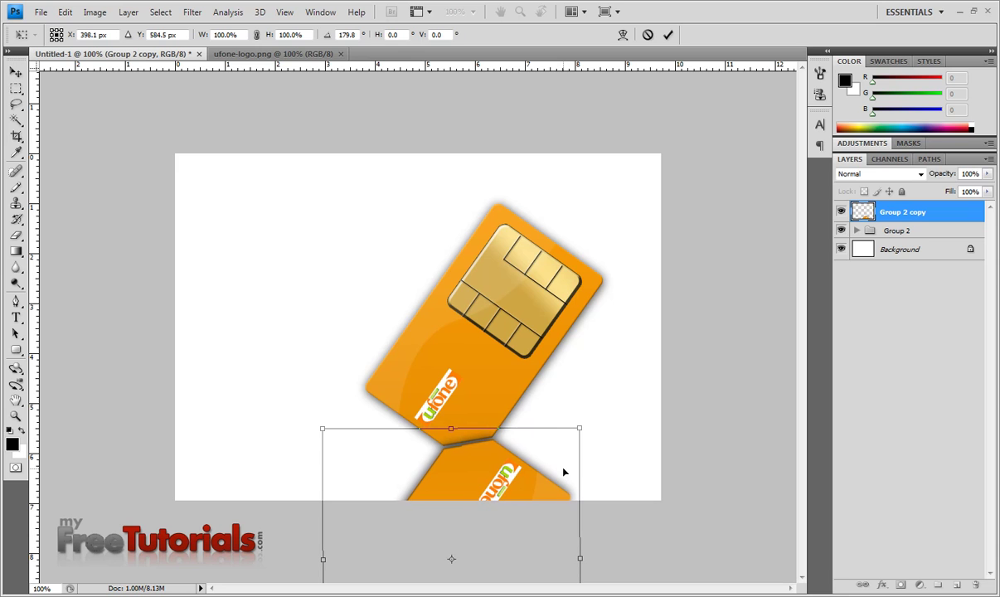
pyautogui.moveTo(604, 447); pyautogui.dragTo(606, 445)
pyautogui.press('Left')
pyautogui.press('Left')
pyautogui.press('Left')
pyautogui.press('Up')
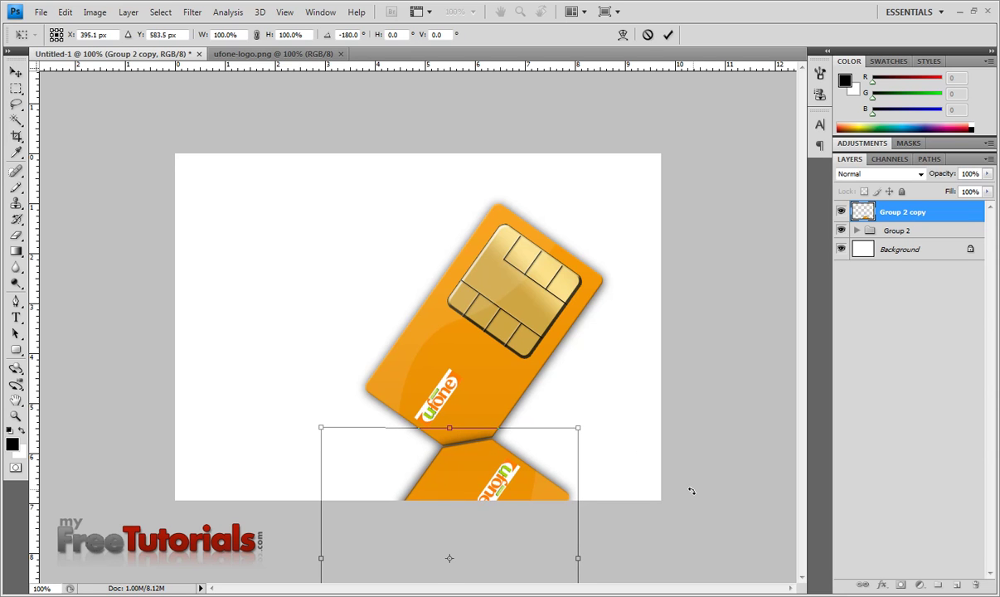
pyautogui.press('Return')
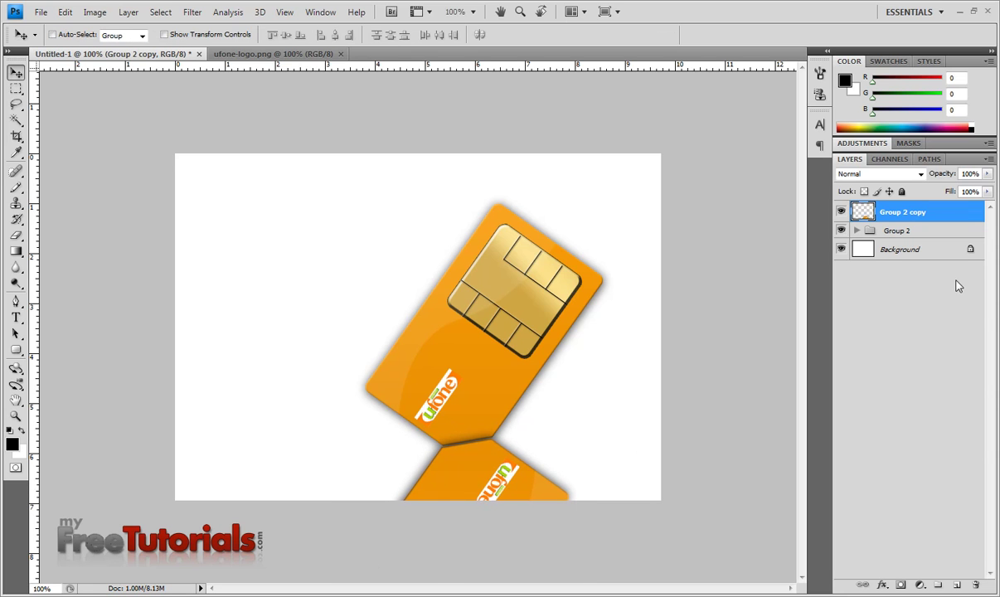
# - Move the card and its mirrored copy upward together
pyautogui.keyDown('shift'); pyautogui.click(897, 230); pyautogui.keyUp('shift')
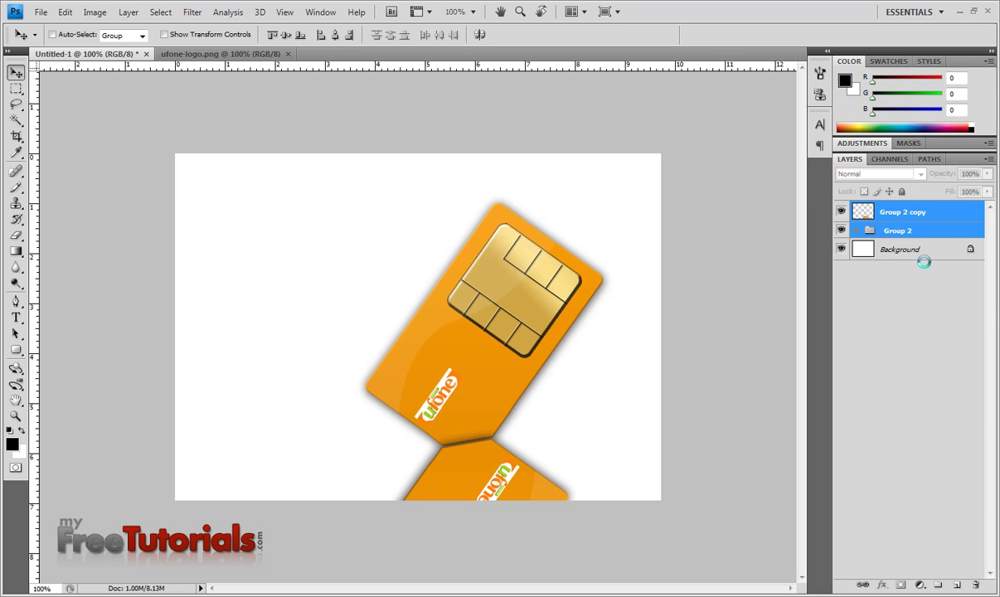
pyautogui.press('Up')
pyautogui.press('Up')
pyautogui.press('Up')
pyautogui.hotkey('shift', 'Up')
pyautogui.hotkey('shift', 'Up')
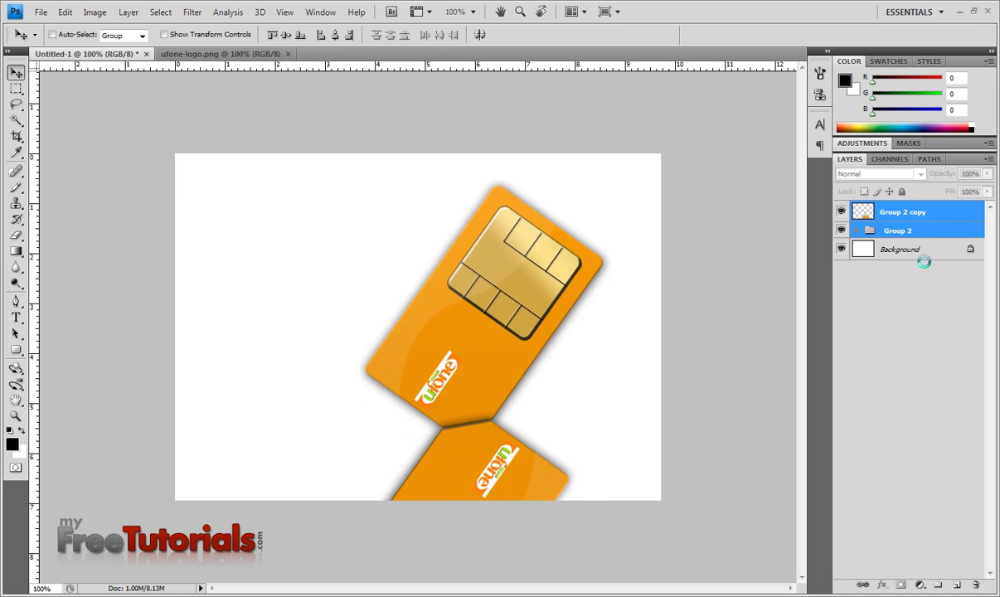
pyautogui.hotkey('shift', 'Up')
pyautogui.hotkey('shift', 'Up')
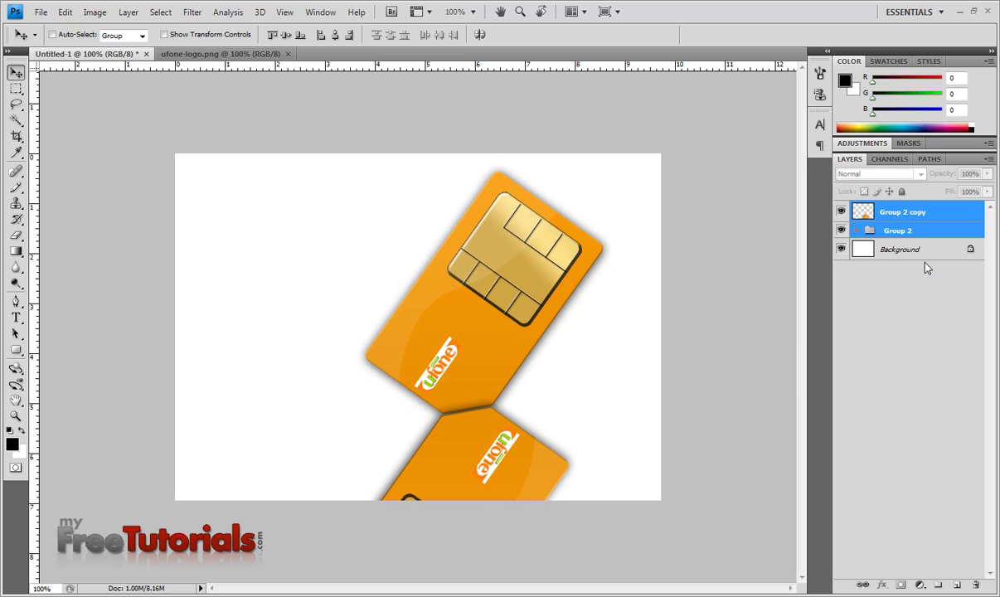
pyautogui.hotkey('shift', 'Down')
pyautogui.hotkey('shift', 'Down')
pyautogui.hotkey('shift', 'Down')
pyautogui.hotkey('shift', 'Down')
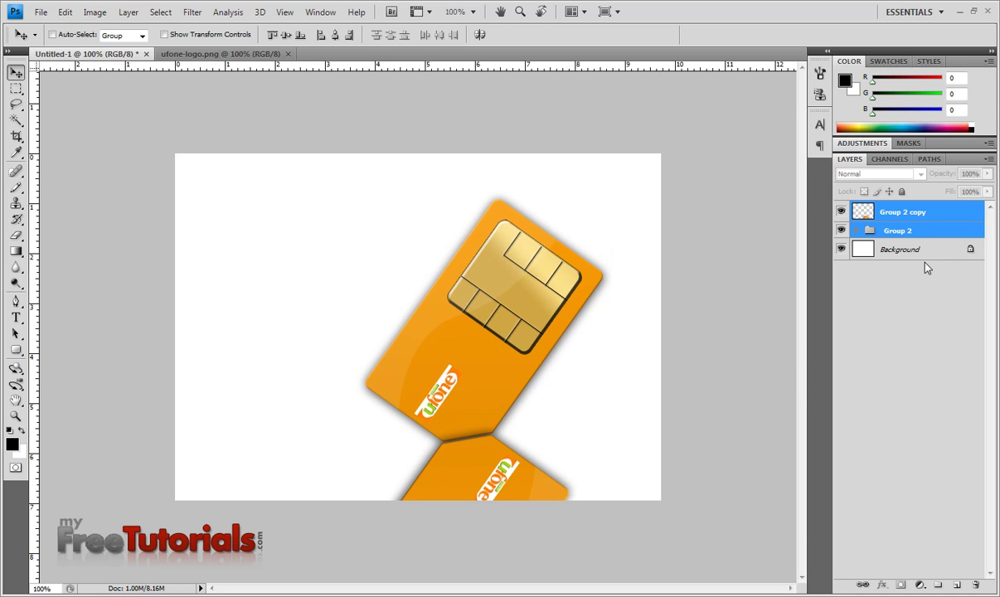
# - Mask the mirrored copy and fade it with a Foreground to Background gradient
pyautogui.click(903, 212)
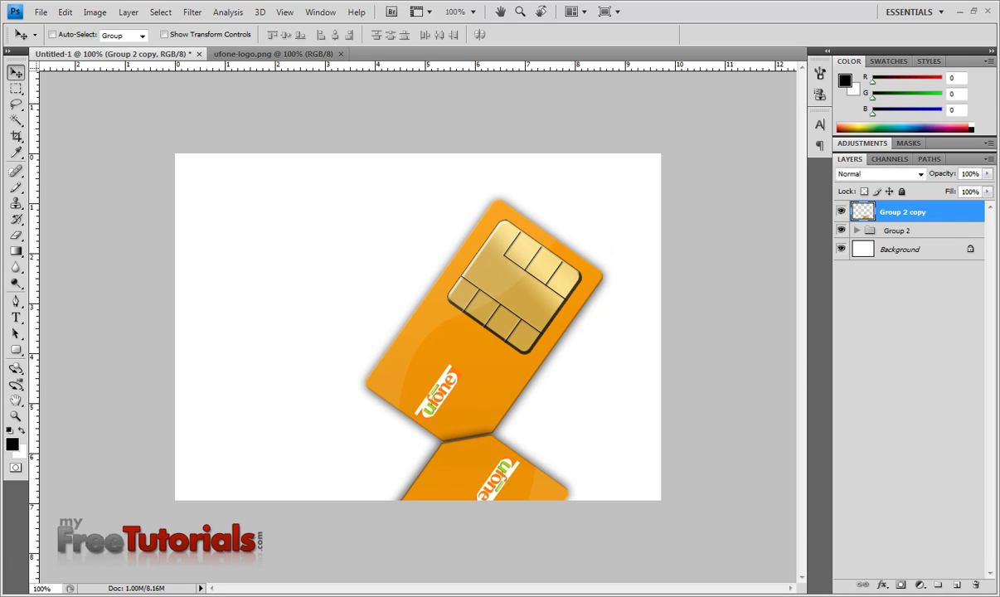
pyautogui.click(900, 586)
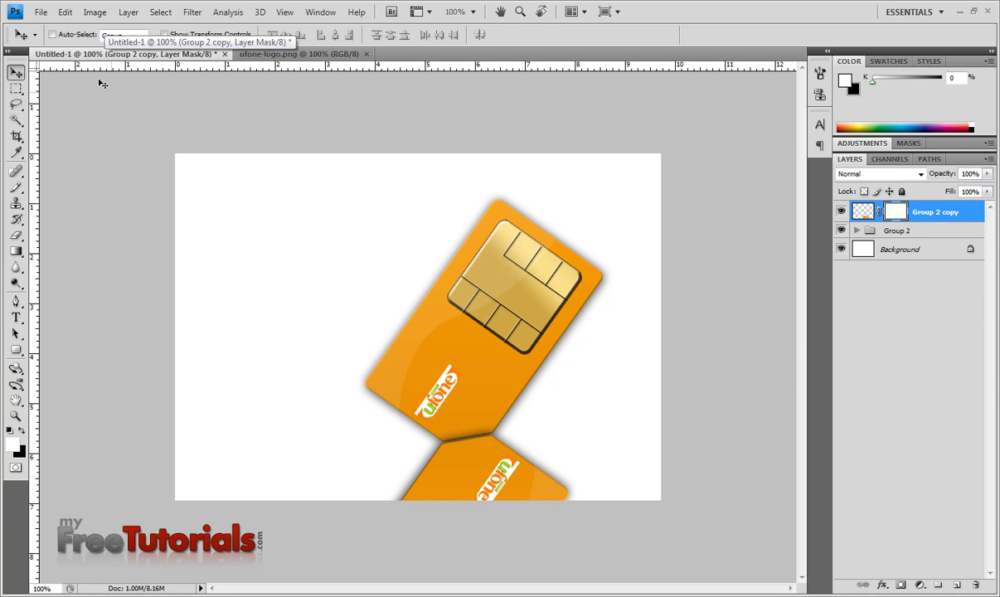
pyautogui.click(16, 251)
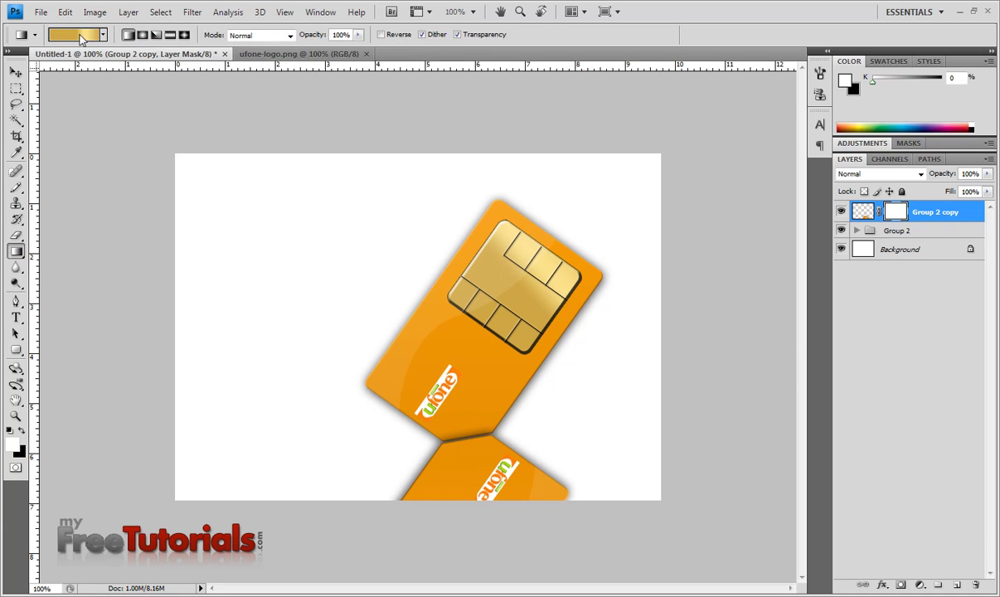
pyautogui.click(81, 35)
pyautogui.click(639, 147)
pyautogui.click(877, 123)
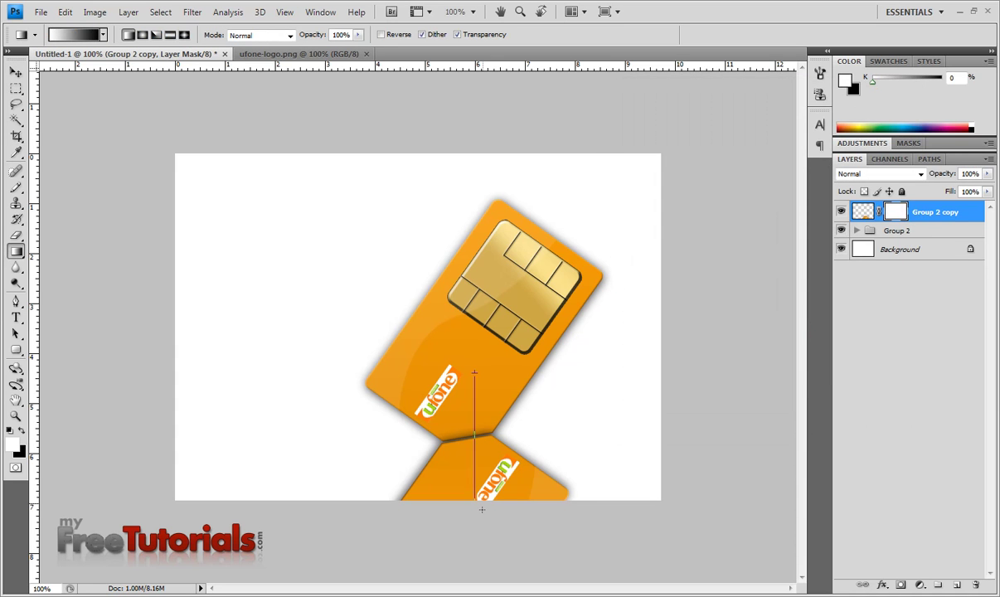
pyautogui.moveTo(483, 509); pyautogui.dragTo(479, 509)
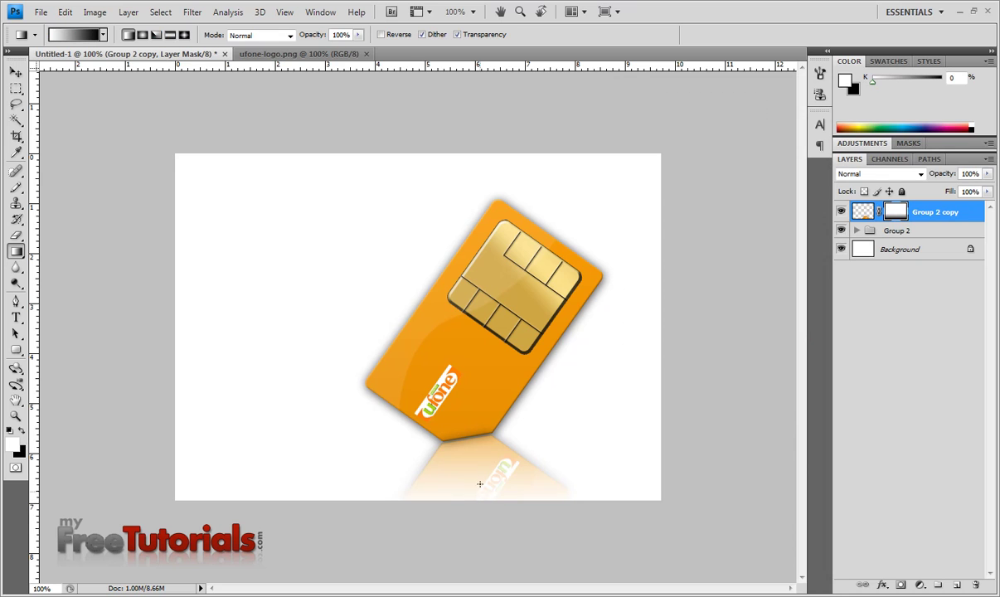
pyautogui.hotkey('ctrl', 'z')
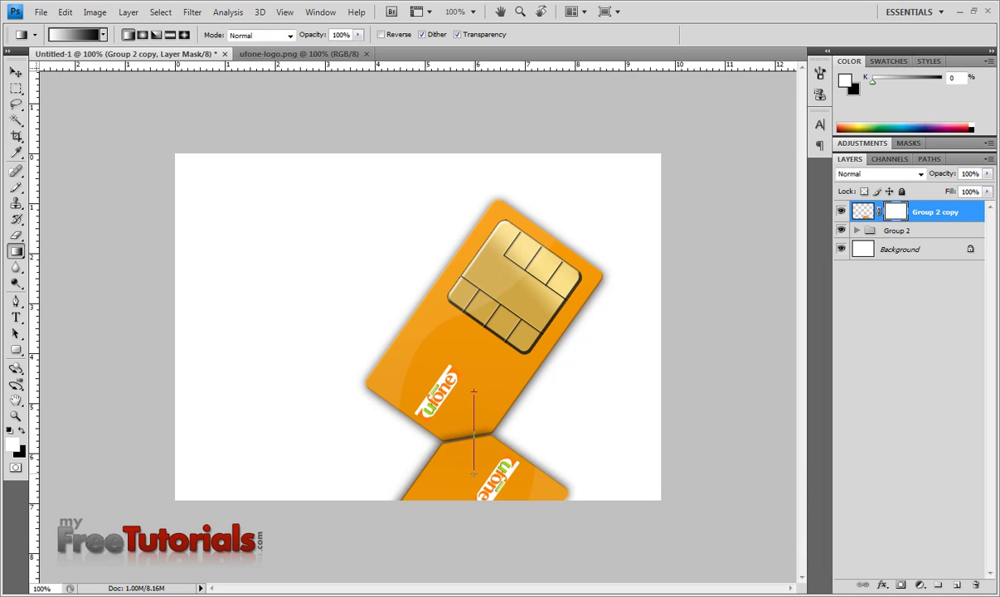
pyautogui.moveTo(473, 480); pyautogui.dragTo(474, 479)
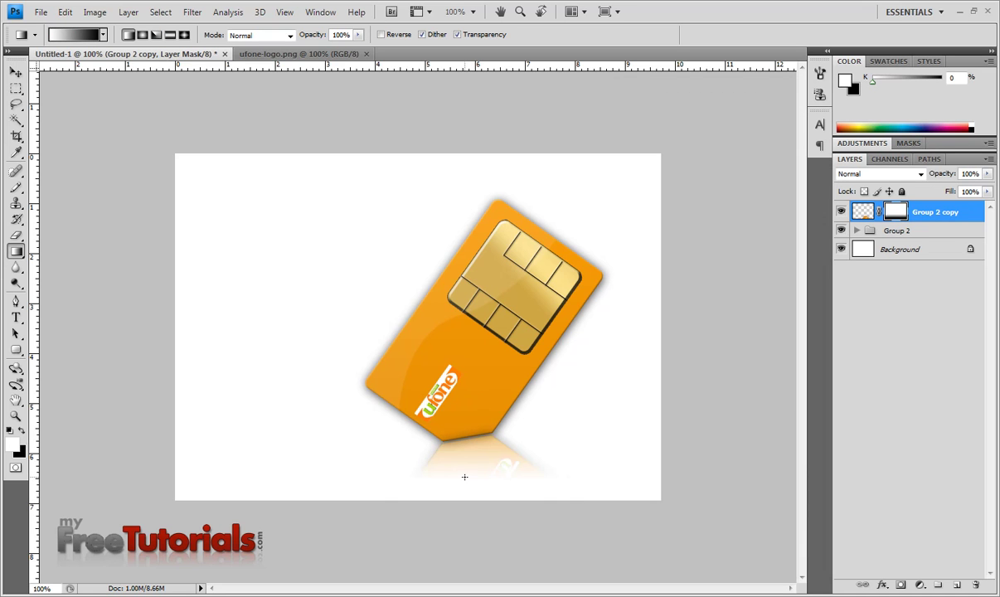
# - Move the card and its reflection together slightly down and right
pyautogui.press('v')
pyautogui.moveTo(526, 409); pyautogui.dragTo(525, 423)
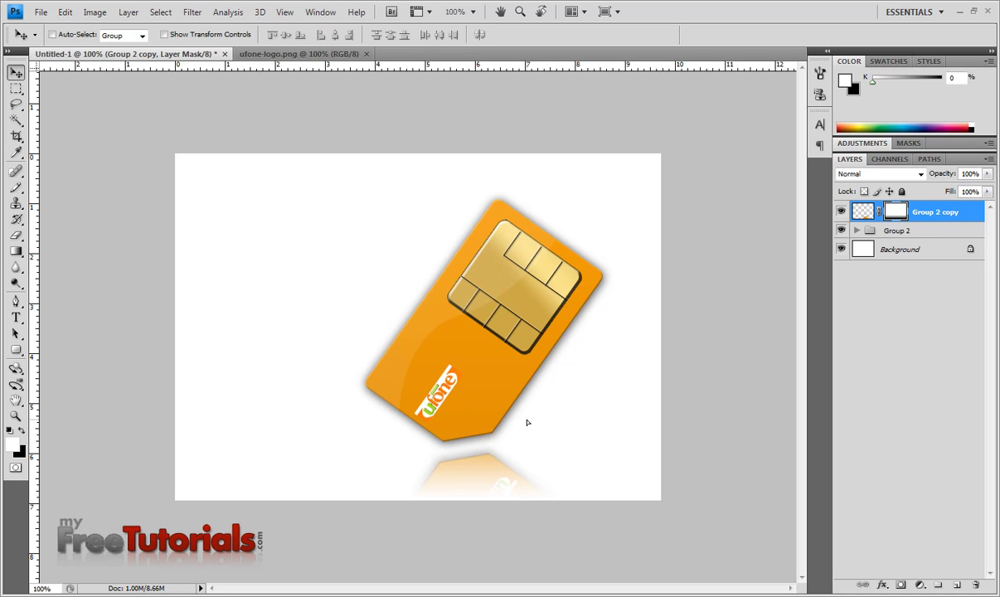
pyautogui.hotkey('ctrl', 'z')
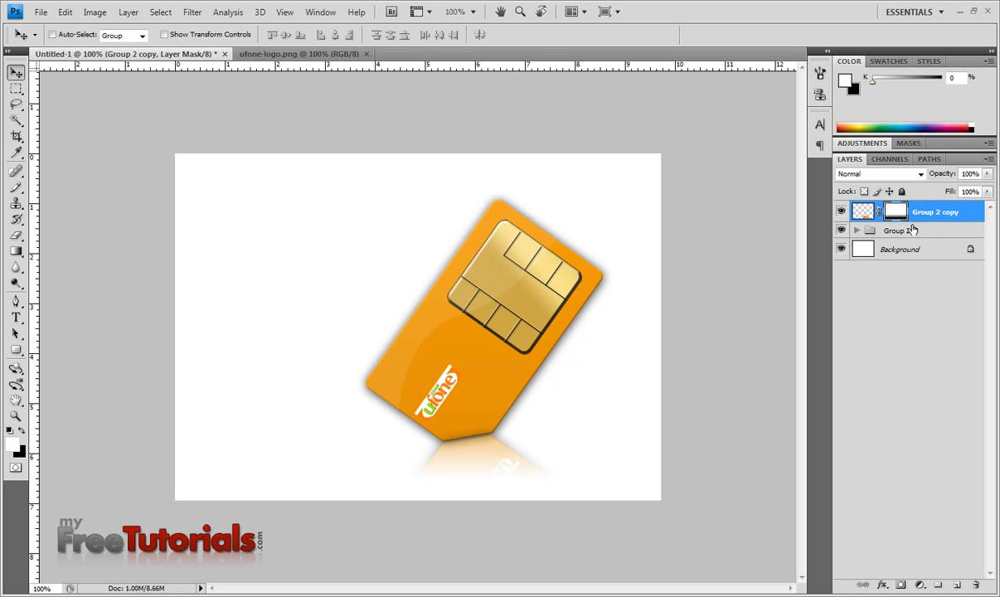
pyautogui.keyDown('shift'); pyautogui.click(912, 230); pyautogui.keyUp('shift')
pyautogui.moveTo(530, 418); pyautogui.dragTo(539, 434)
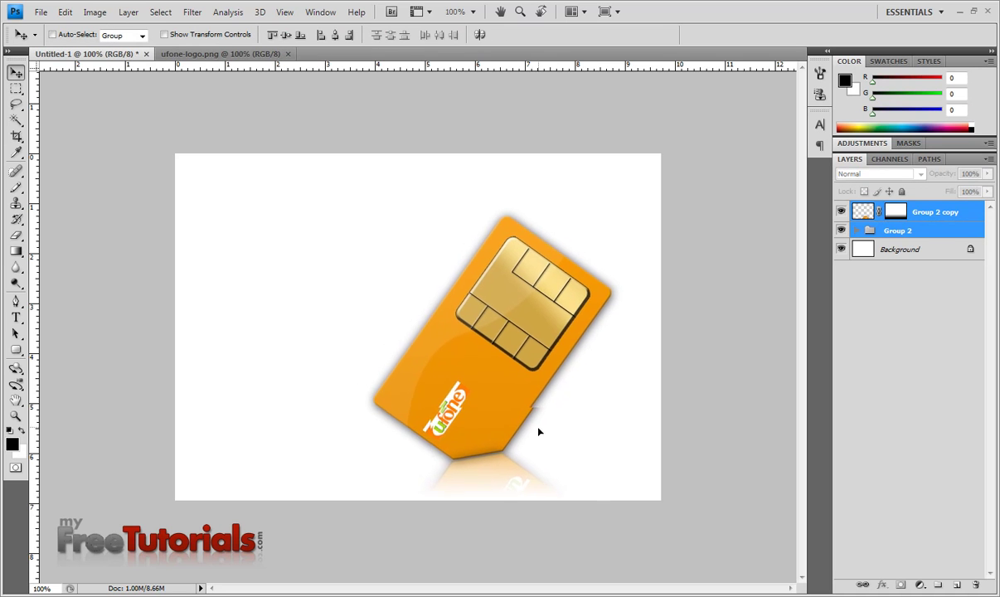
# - Duplicate the card and reflection, merge them into Group 2 copy 3, and place it below Group 2
pyautogui.press('Down')
pyautogui.press('Down')
pyautogui.press('Down')
pyautogui.rightClick(922, 213)
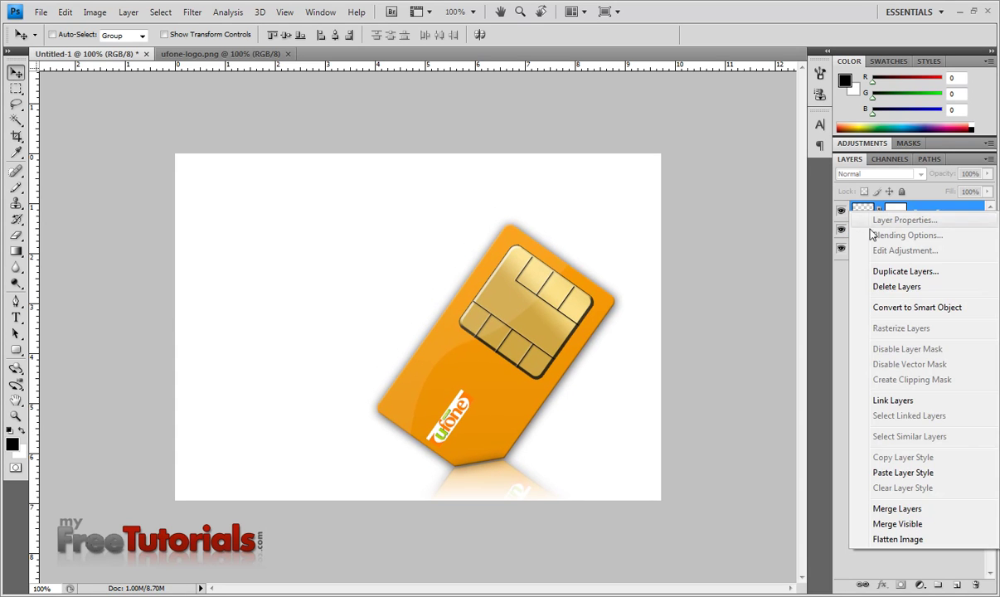
pyautogui.click(896, 272)
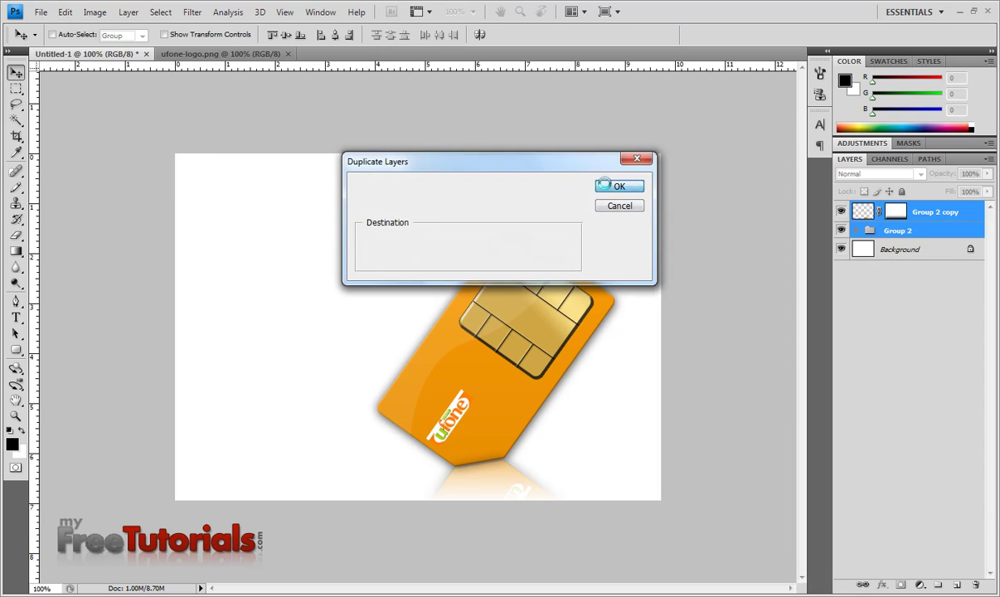
pyautogui.click(603, 187)
pyautogui.rightClick(850, 213)
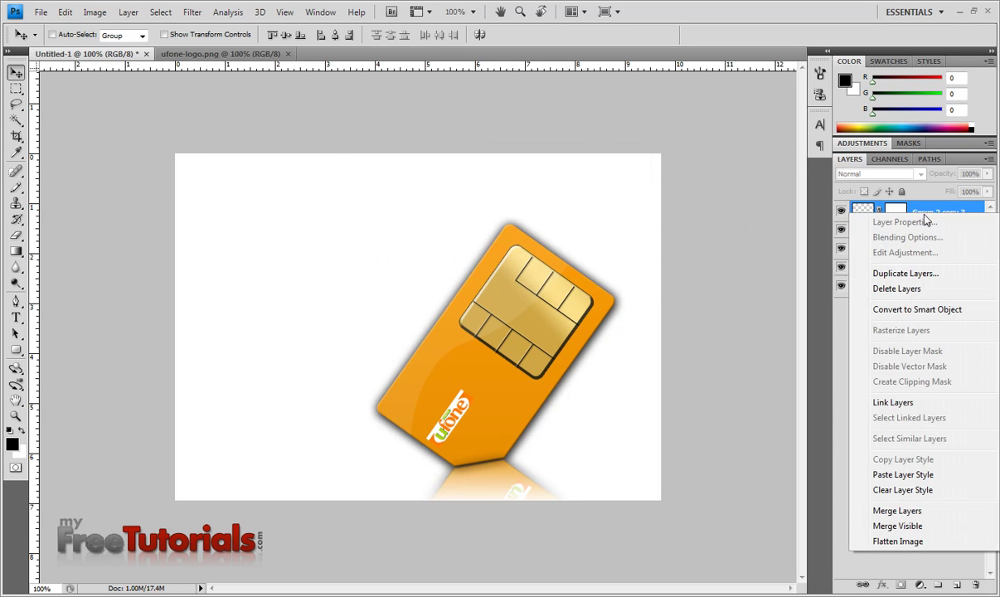
pyautogui.click(908, 514)
pyautogui.moveTo(936, 233)
pyautogui.mouseDown()
pyautogui.moveTo(932, 267)
pyautogui.moveTo(899, 272)
pyautogui.mouseUp()
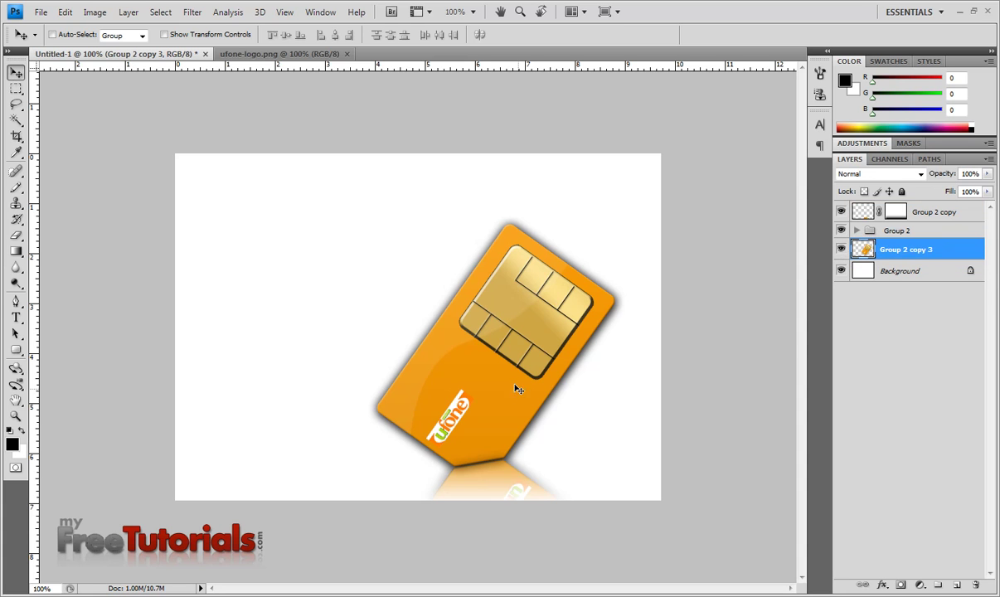
# - Offset Group 2 copy 3 up-left to reveal a second card behind the original
pyautogui.moveTo(521, 393); pyautogui.dragTo(469, 352)
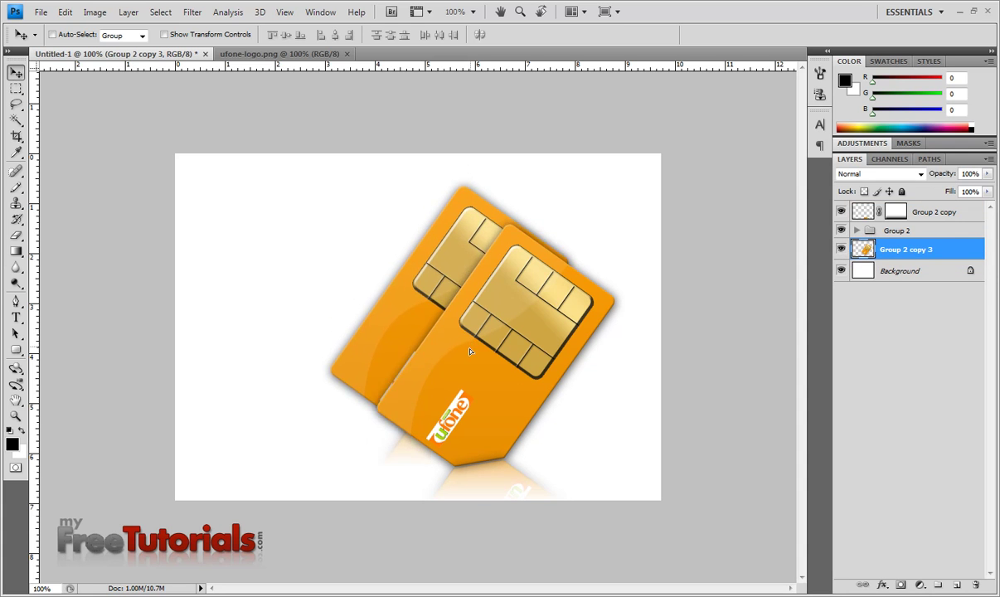
pyautogui.moveTo(469, 352); pyautogui.dragTo(478, 365)
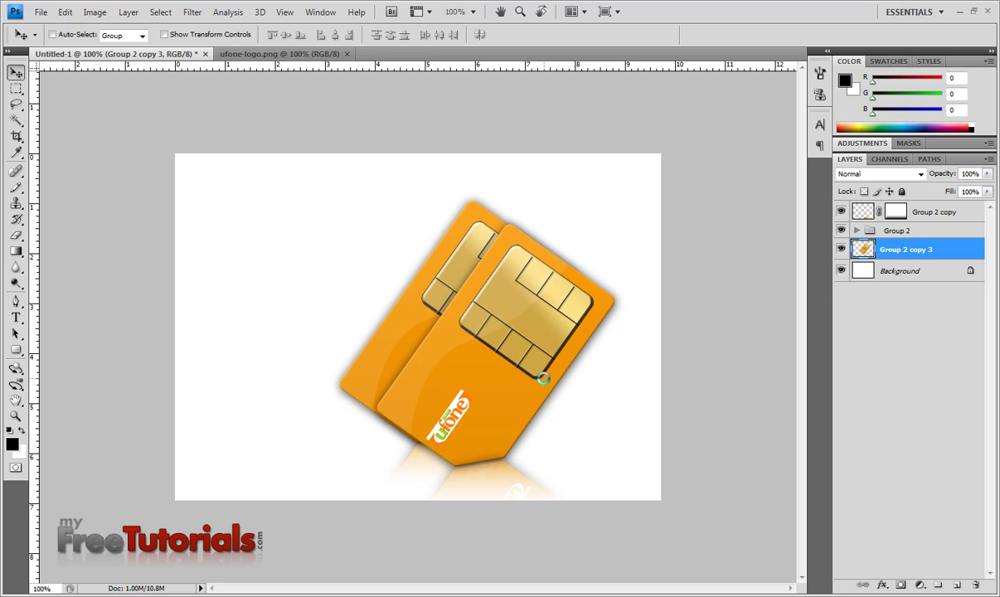
pyautogui.press('Up')
pyautogui.press('Right')
pyautogui.press('Up')
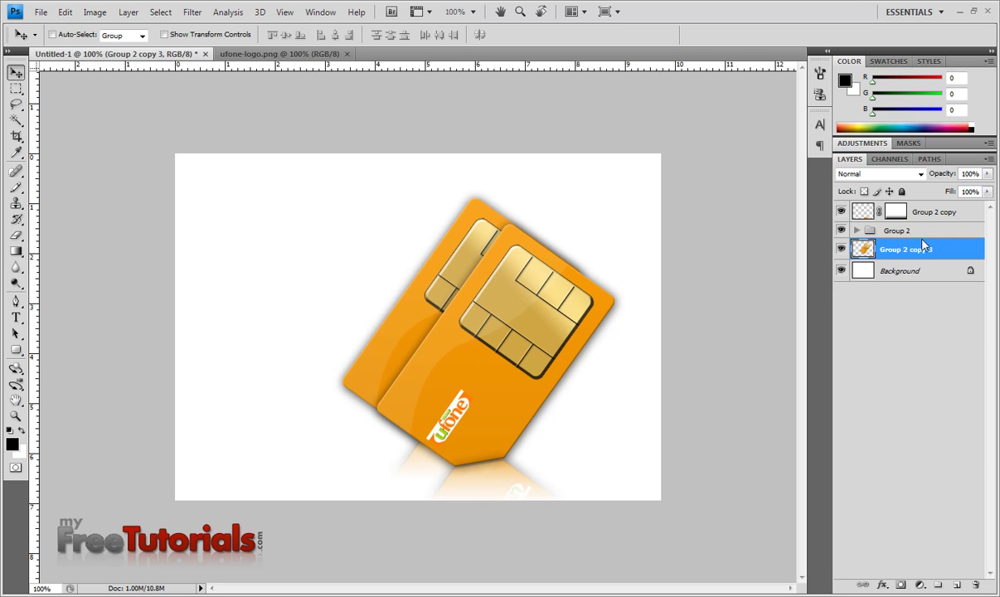
# - Duplicate it as Group 2 copy 4, place it beneath, and shift it further up-left
pyautogui.hotkey('ctrl', 'j')
pyautogui.moveTo(935, 249); pyautogui.dragTo(941, 282)
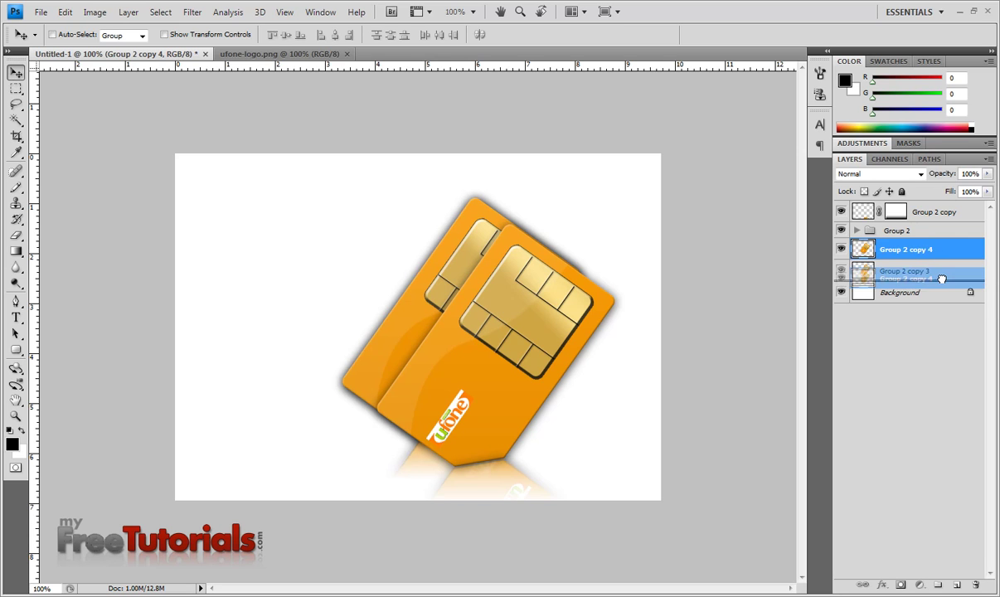
pyautogui.moveTo(497, 306)
pyautogui.mouseDown()
pyautogui.moveTo(461, 269)
pyautogui.moveTo(469, 279)
pyautogui.mouseUp()
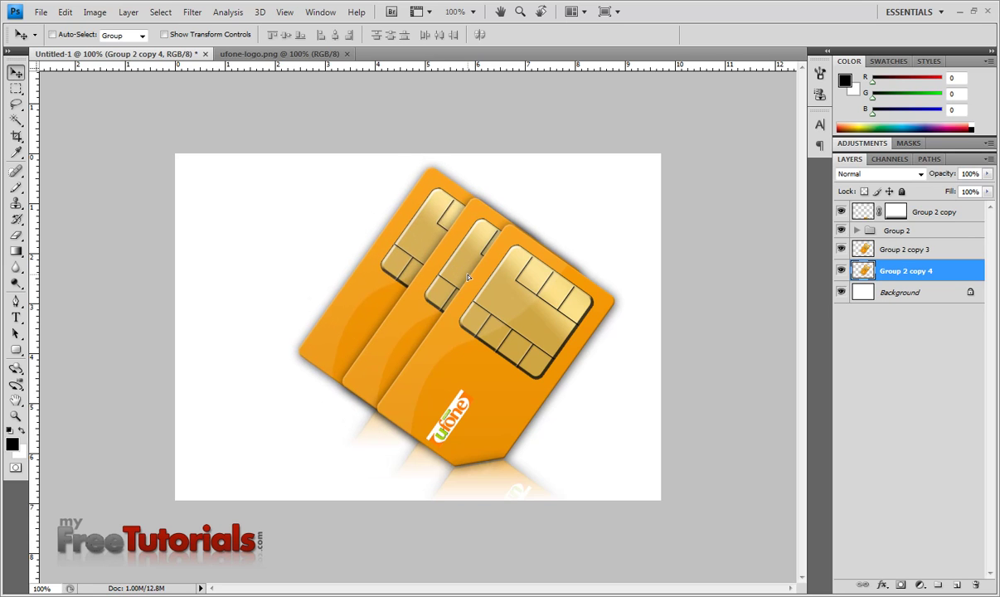